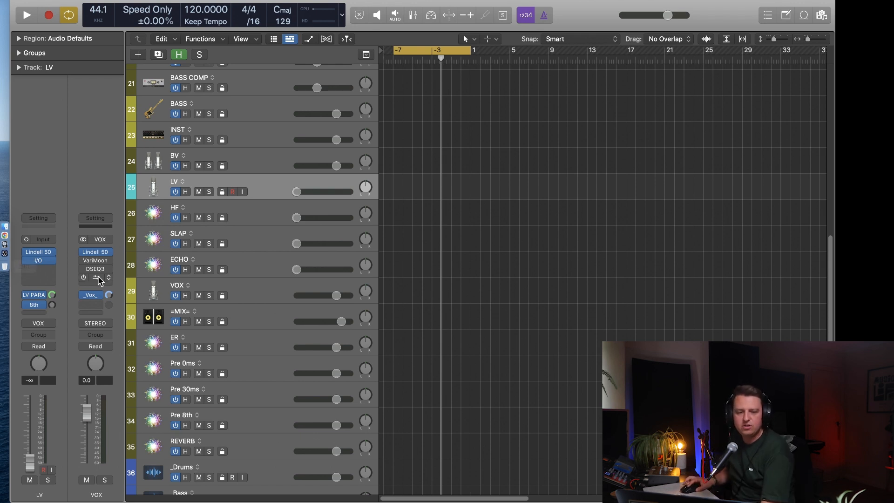
Open the Lindell 50 Channel plug-in on the LV channel and reposition its window so all controls are visible
{"action": "left_click", "coordinate": [37, 255]}
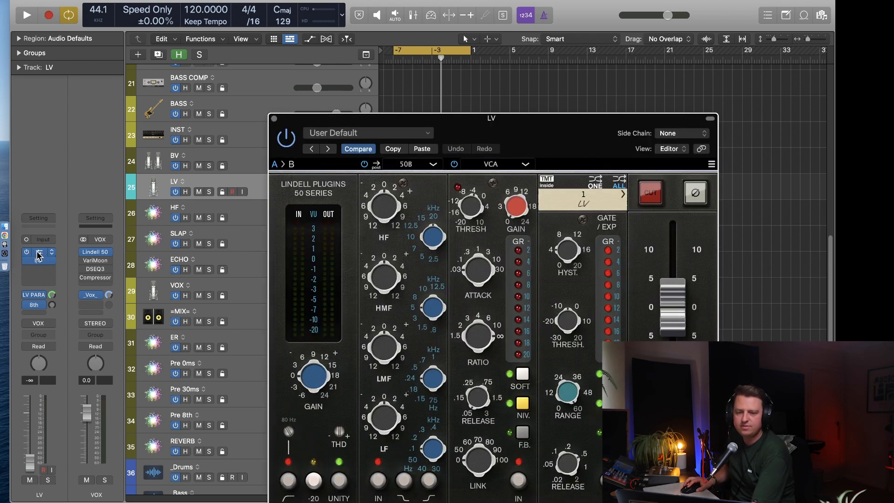
{"action": "left_click_drag", "start_coordinate": [540, 133], "coordinate": [481, 51]}
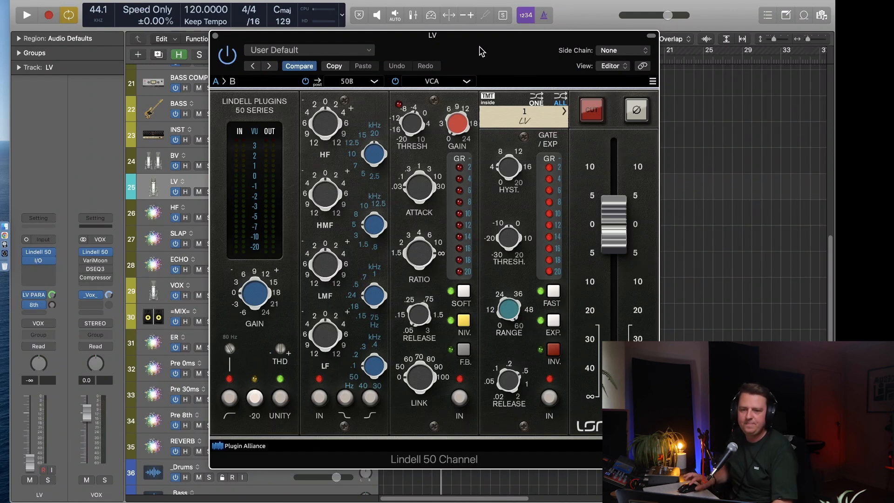
{"action": "left_click_drag", "start_coordinate": [479, 46], "coordinate": [474, 44]}
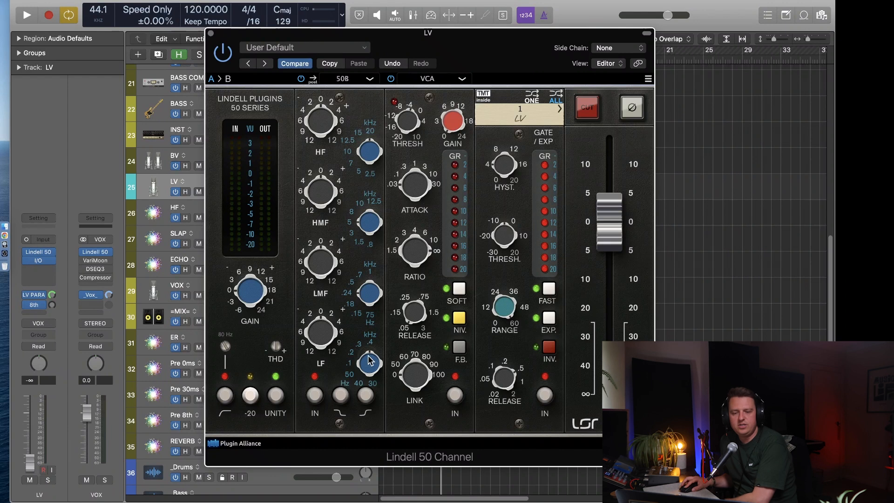
Examine the Lindell 50 Channel's HF, HMF, LMF and LF equaliser gain and frequency controls and its THD setting
{"action": "left_click_drag", "start_coordinate": [321, 332], "coordinate": [321, 335]}
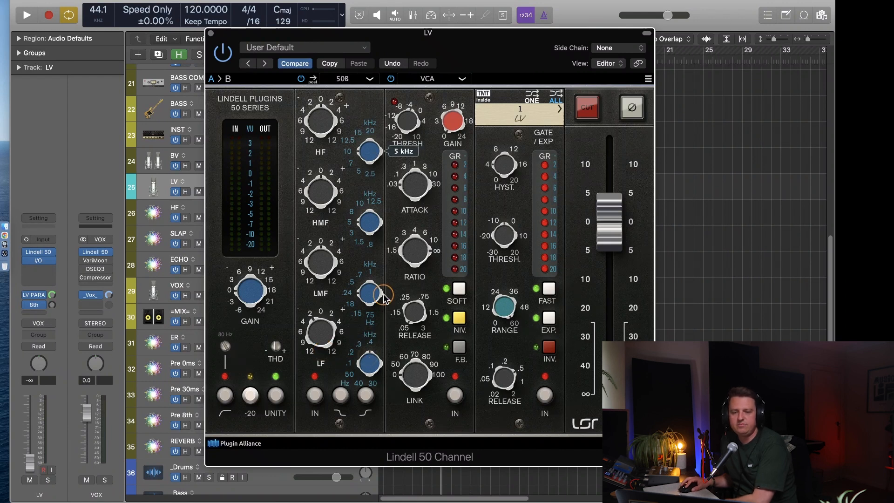
{"action": "left_click_drag", "start_coordinate": [329, 132], "coordinate": [329, 125]}
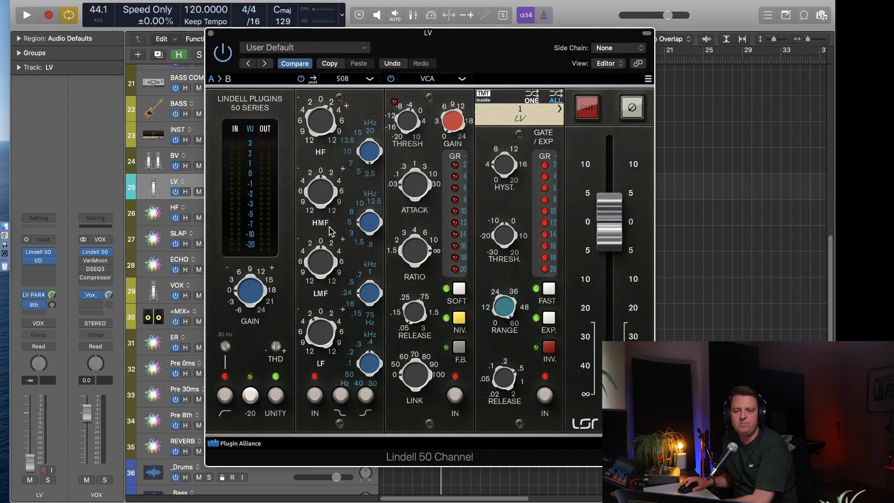
{"action": "left_click", "coordinate": [306, 195]}
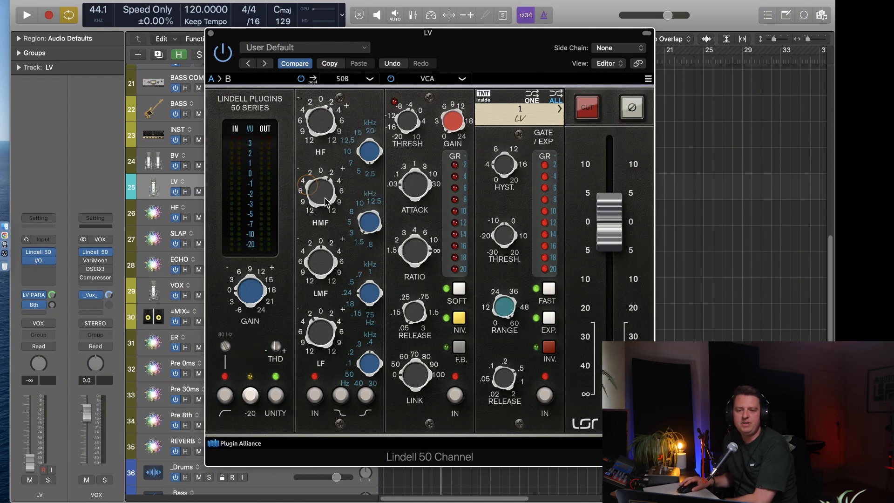
{"action": "left_click", "coordinate": [365, 223]}
{"action": "left_click_drag", "start_coordinate": [364, 223], "coordinate": [350, 210]}
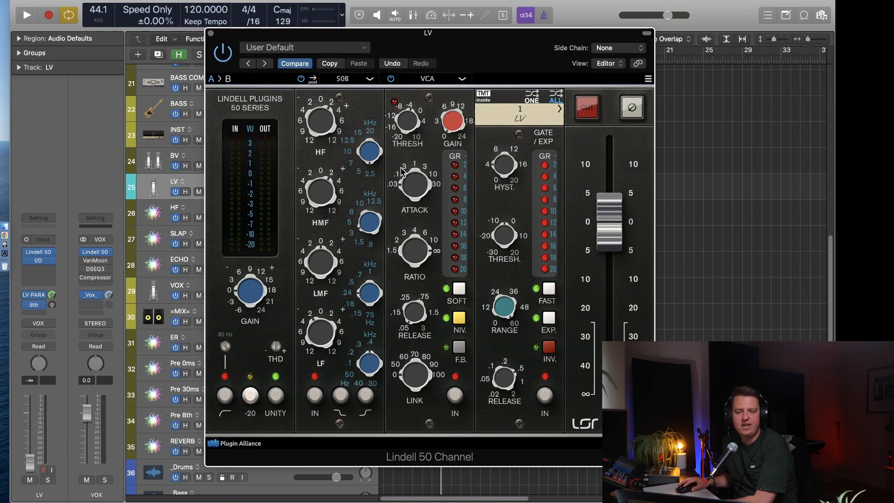
{"action": "left_click", "coordinate": [361, 316]}
{"action": "left_click_drag", "start_coordinate": [361, 316], "coordinate": [375, 272]}
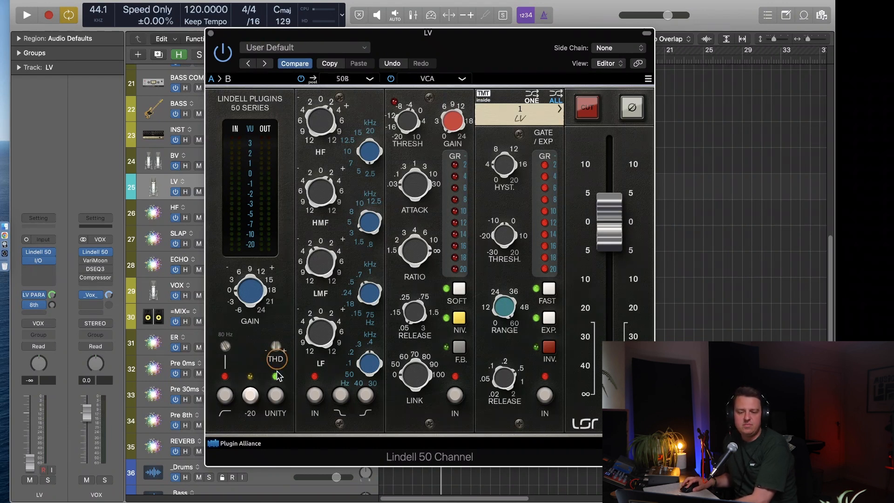
{"action": "left_click_drag", "start_coordinate": [277, 347], "coordinate": [279, 348]}
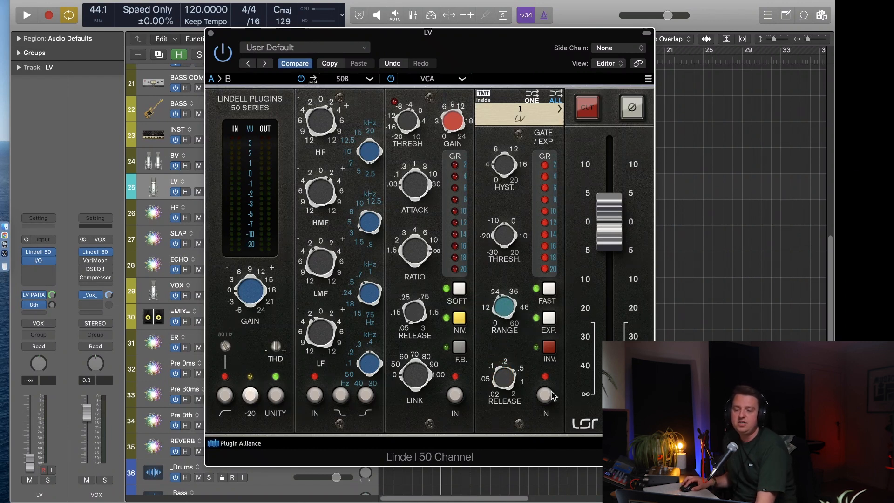
Examine the Lindell 50 Channel's compressor section, including the Soft option and the Attack control
{"action": "mouse_move", "coordinate": [479, 55]}
{"action": "left_mouse_down"}
{"action": "mouse_move", "coordinate": [460, 29]}
{"action": "mouse_move", "coordinate": [468, 46]}
{"action": "left_mouse_up"}
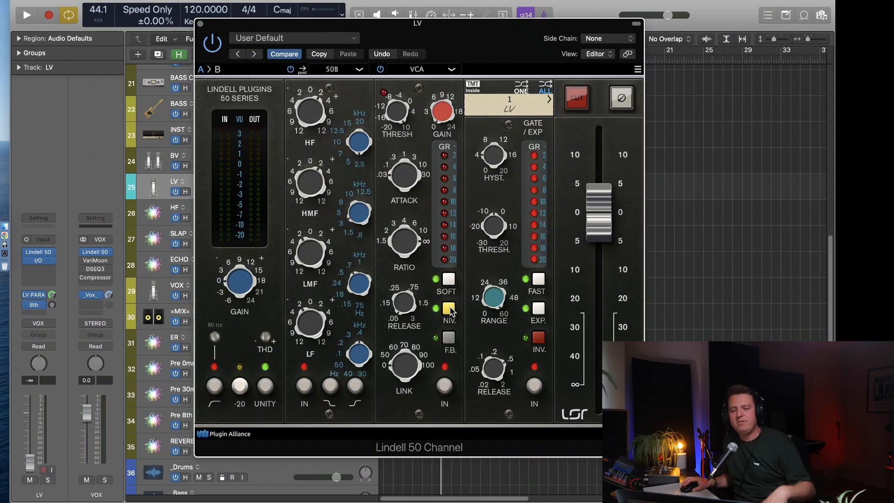
{"action": "left_click", "coordinate": [449, 281]}
{"action": "left_click", "coordinate": [450, 281]}
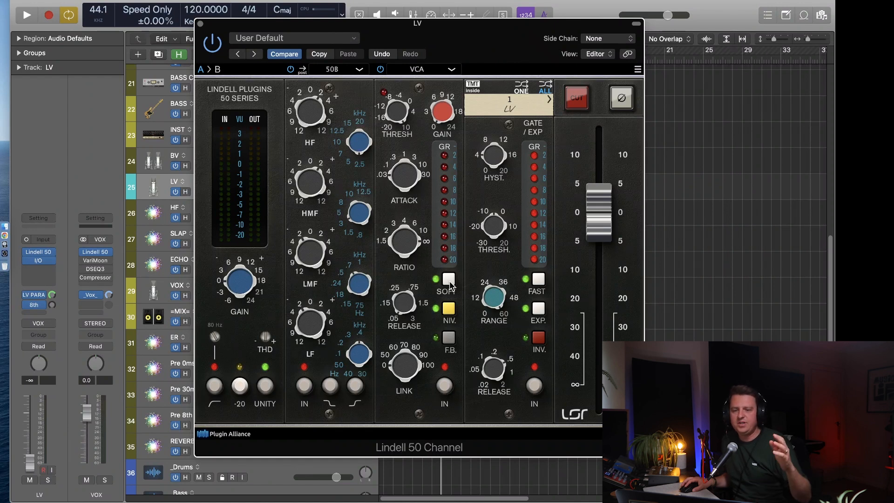
{"action": "left_click", "coordinate": [391, 187]}
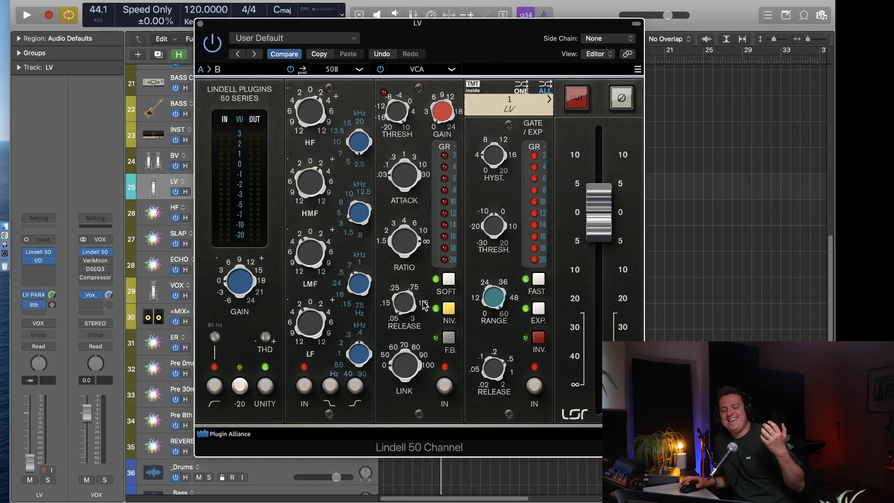
Open the I/O insert on the LV channel to inspect its hardware input and output routing, and close it again
{"action": "left_click", "coordinate": [40, 263]}
{"action": "left_click", "coordinate": [39, 263]}
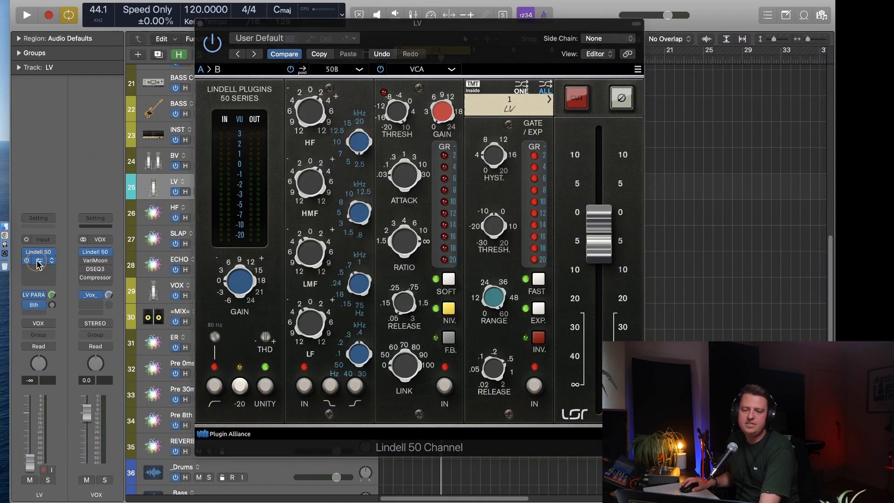
{"action": "left_click", "coordinate": [39, 263]}
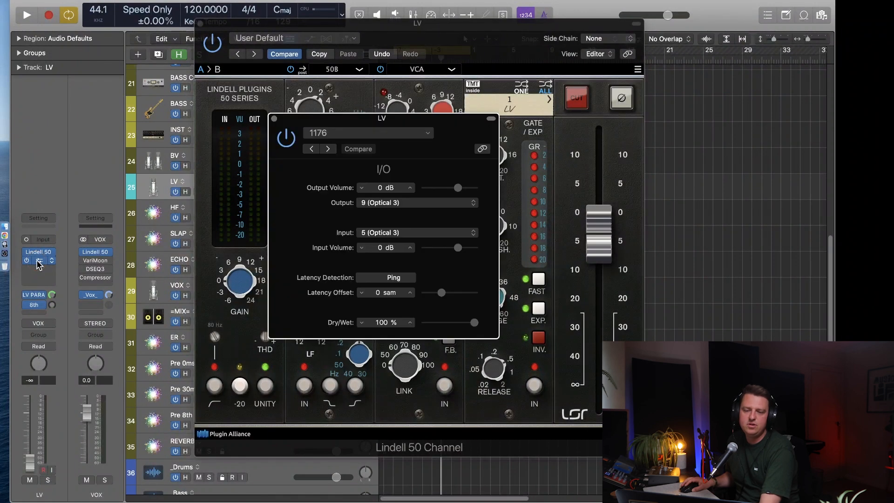
{"action": "left_click", "coordinate": [39, 264]}
{"action": "mouse_move", "coordinate": [27, 265]}
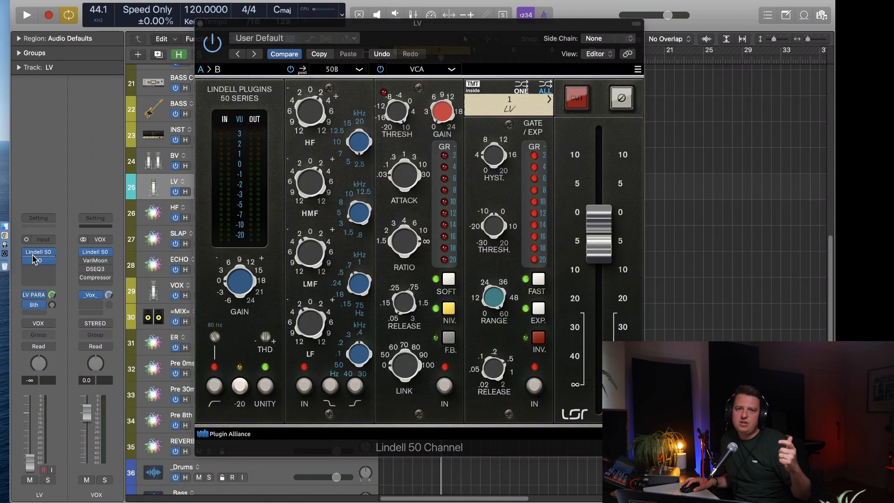
Reopen the LV channel's I/O insert, leave it bypassed and close the open plug-in windows
{"action": "left_click", "coordinate": [35, 261]}
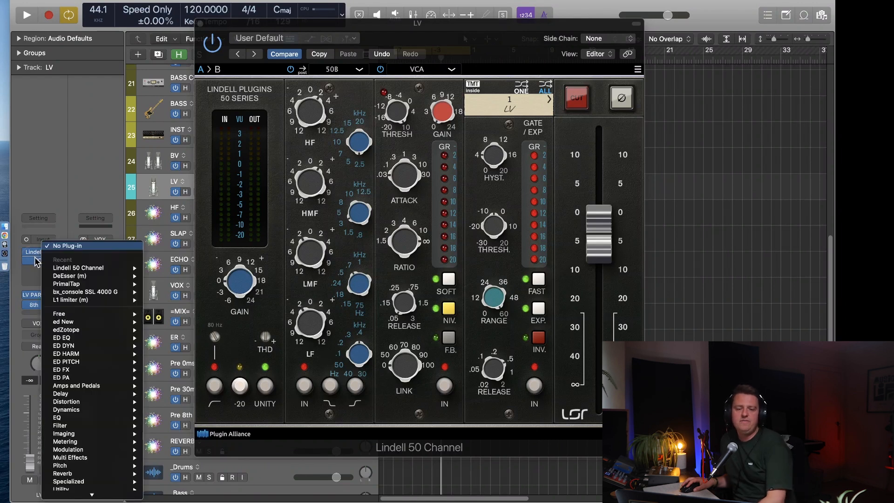
{"action": "left_click", "coordinate": [35, 265]}
{"action": "left_click", "coordinate": [34, 261]}
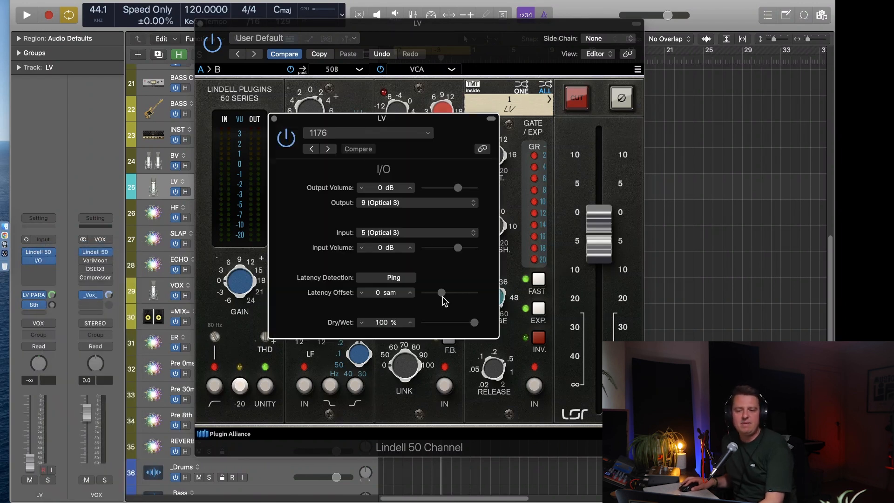
{"action": "left_click", "coordinate": [201, 27]}
{"action": "left_click", "coordinate": [201, 24]}
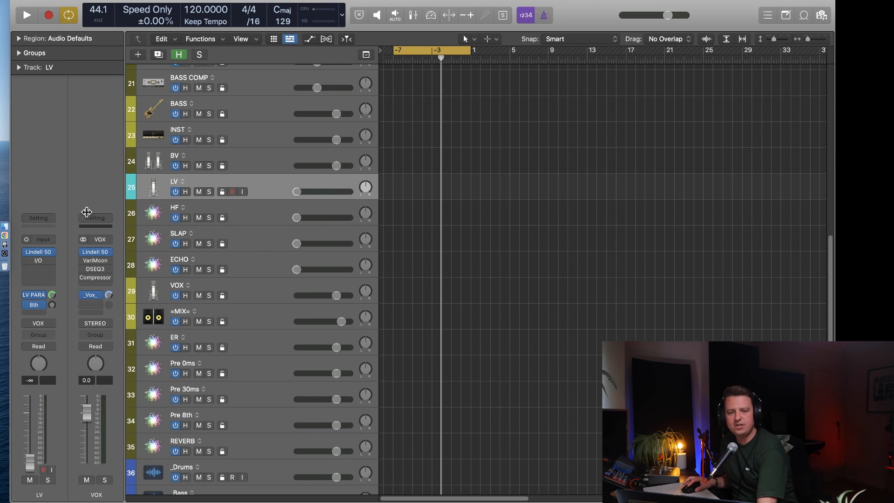
Show the mixer and inspect where the LV channel's LV PARA send is routed
{"action": "key", "text": "x"}
{"action": "scroll", "coordinate": [235, 470], "scroll_direction": "right", "scroll_amount": 10}
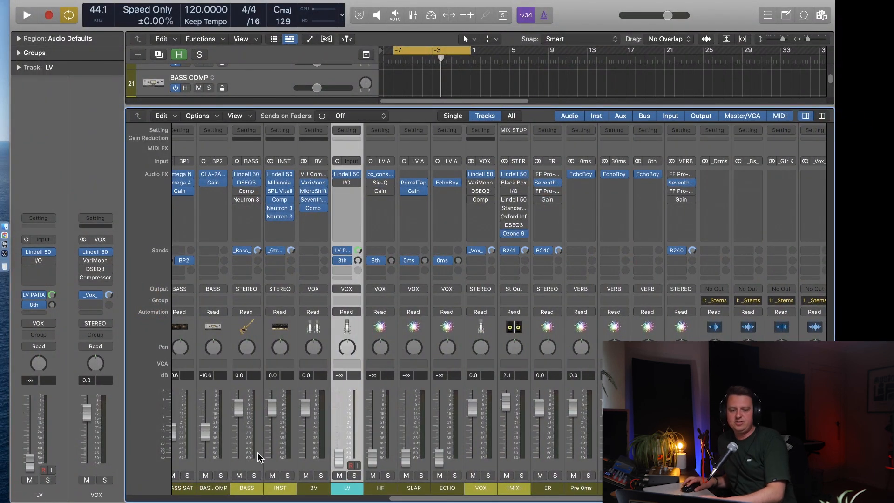
{"action": "left_click", "coordinate": [343, 250]}
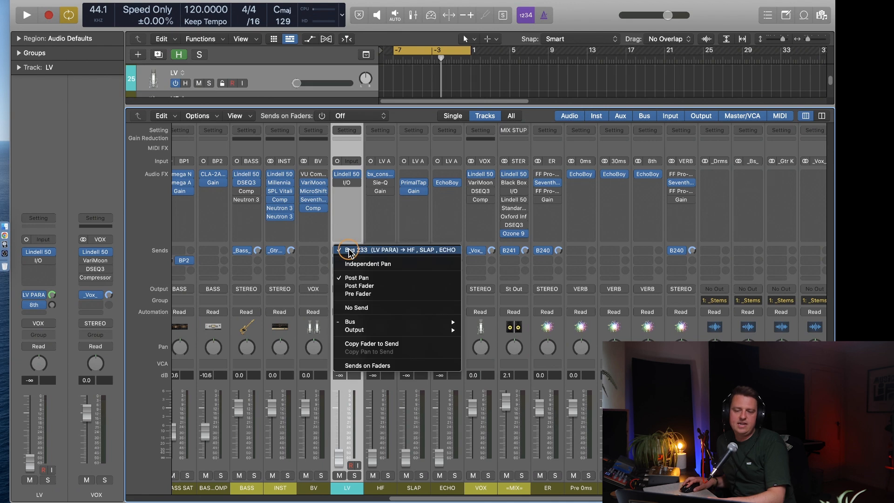
{"action": "left_click", "coordinate": [327, 238]}
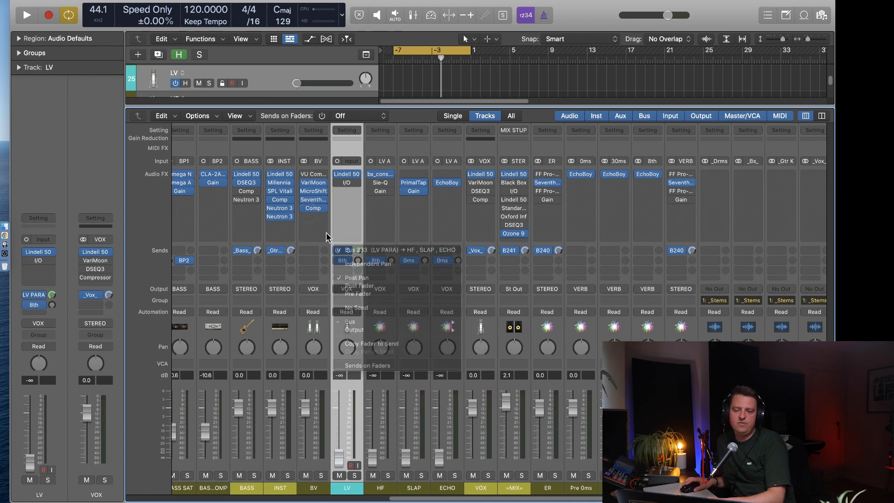
Highlight the HF, SLAP and ECHO channels together, and narrow the selection to HF alone
{"action": "left_click", "coordinate": [387, 460]}
{"action": "left_click", "coordinate": [456, 463], "text": "shift"}
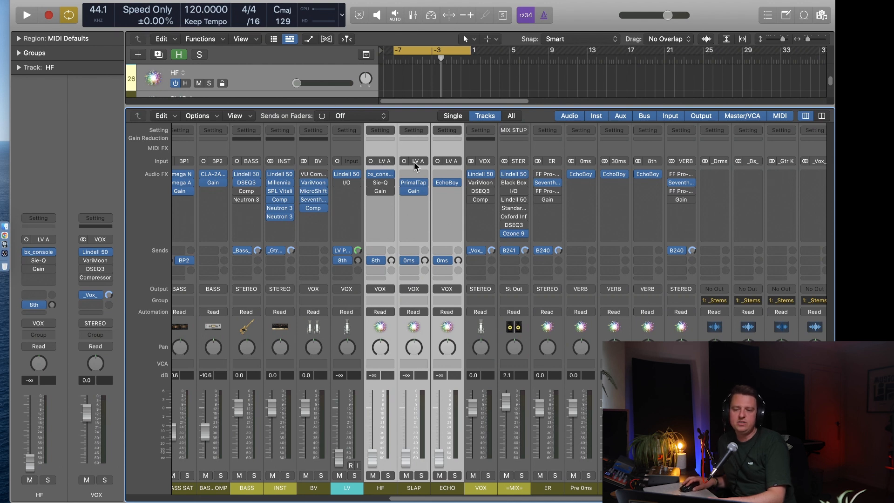
{"action": "left_click", "coordinate": [385, 465]}
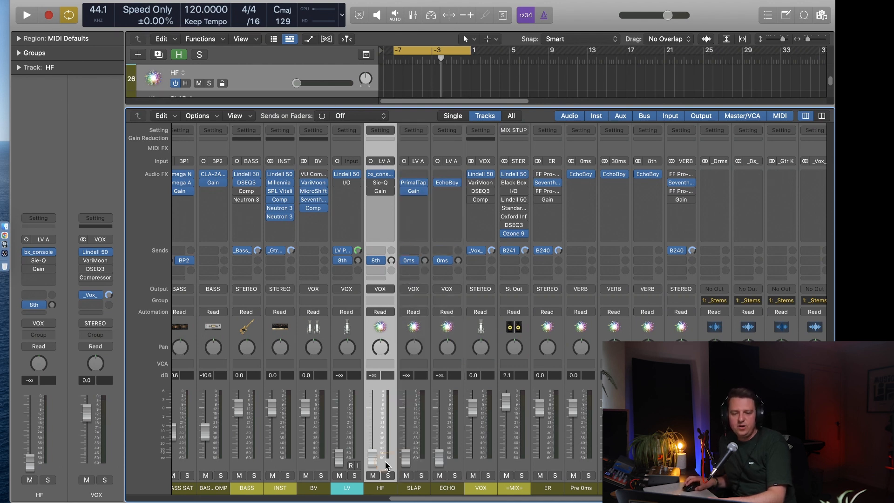
Open the bx_console SSL 4000 G plug-in on the HF channel and examine its high-frequency shelf and compressor settings
{"action": "left_click", "coordinate": [380, 174]}
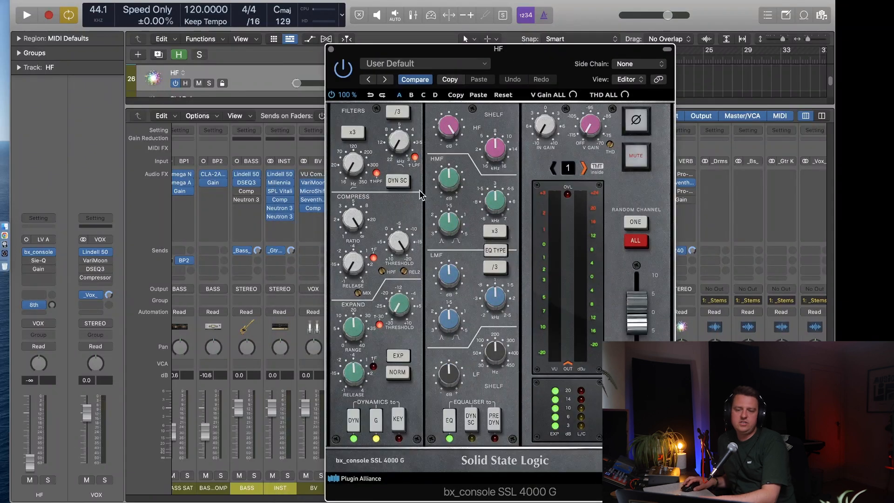
{"action": "scroll", "coordinate": [452, 134], "scroll_direction": "up", "scroll_amount": 5}
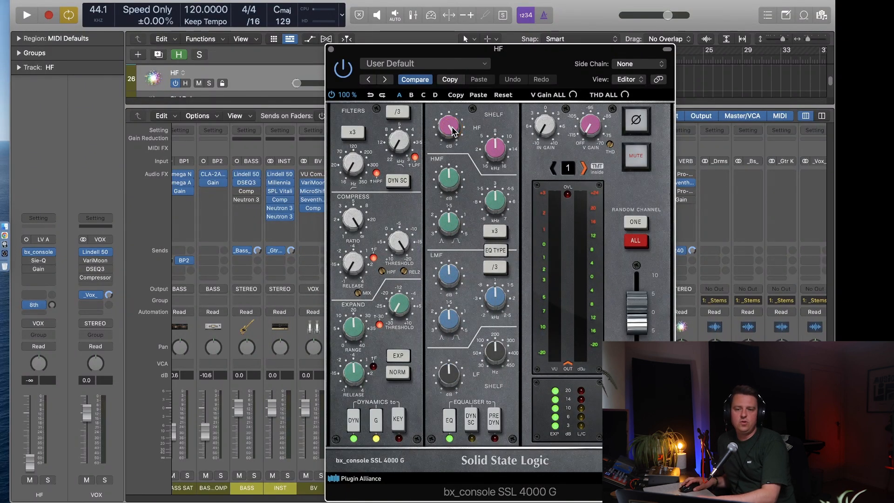
{"action": "scroll", "coordinate": [395, 241], "scroll_direction": "down", "scroll_amount": 5}
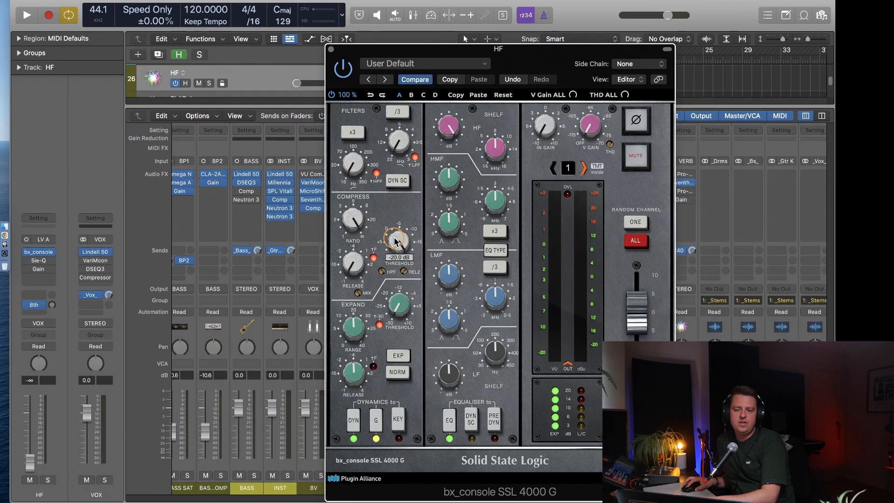
{"action": "scroll", "coordinate": [354, 226], "scroll_direction": "down", "scroll_amount": 3}
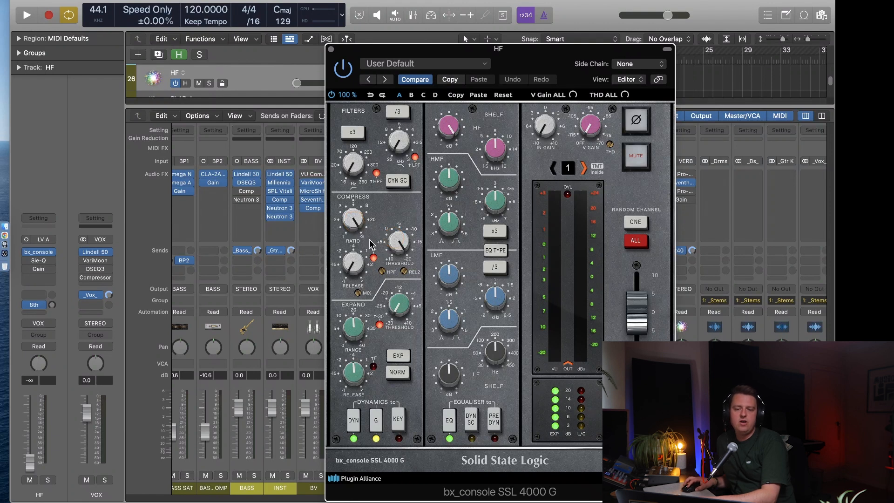
{"action": "scroll", "coordinate": [383, 270], "scroll_direction": "up", "scroll_amount": 5}
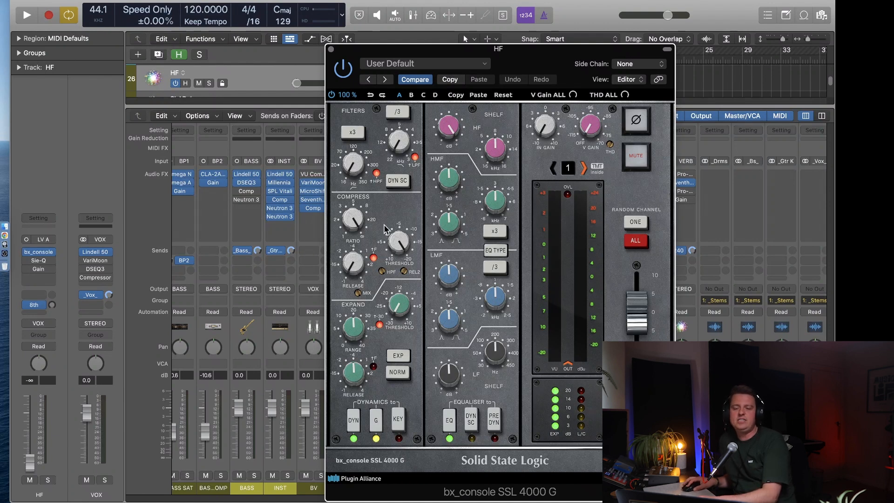
Move the bx_console SSL 4000 G window aside and lower the plug-in's output fader
{"action": "left_click_drag", "start_coordinate": [642, 334], "coordinate": [748, 347]}
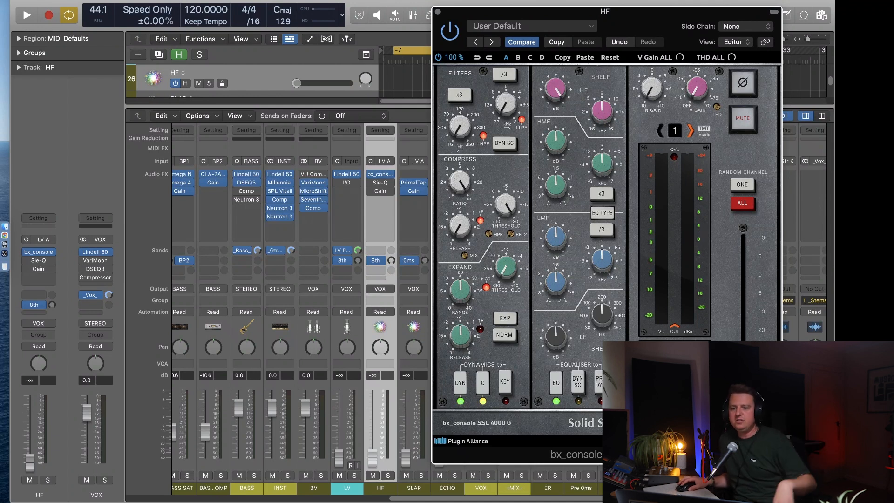
{"action": "left_click_drag", "start_coordinate": [747, 347], "coordinate": [744, 294]}
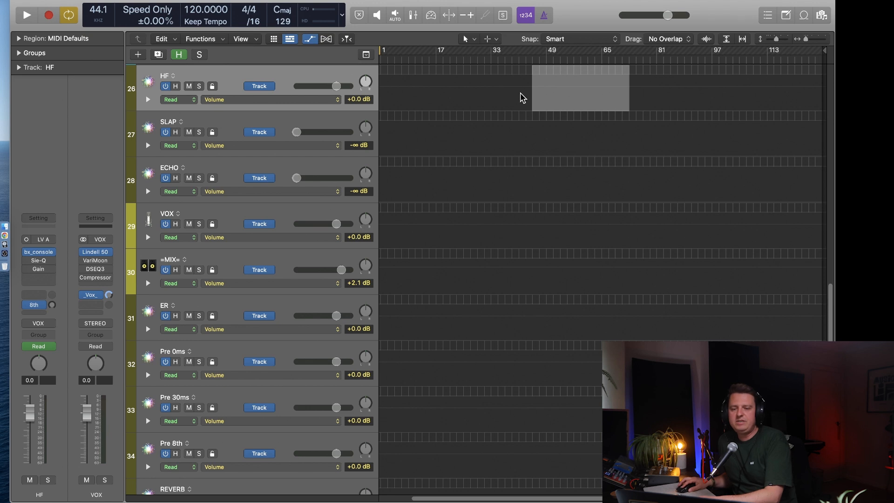
Shape the HF track's volume automation with levels of -20.7 dB, -9.8 dB and -24.4 dB, and delete the 0.0 dB point
{"action": "left_click_drag", "start_coordinate": [584, 95], "coordinate": [625, 112]}
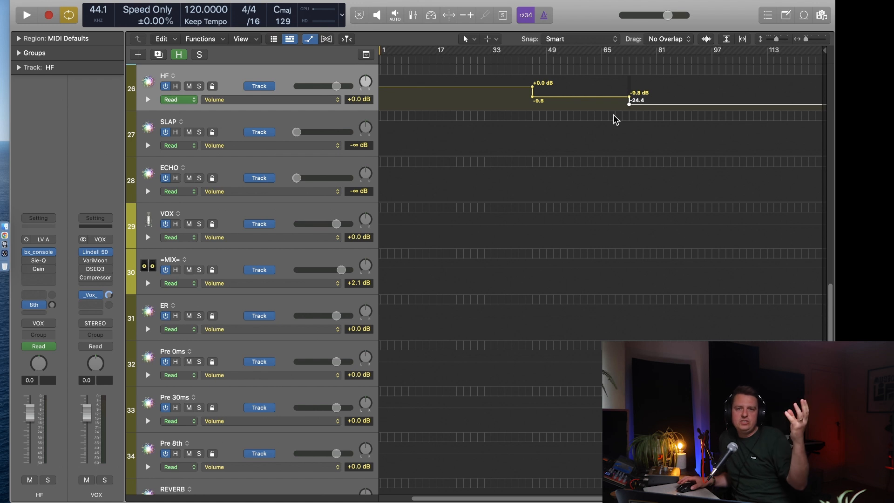
{"action": "mouse_move", "coordinate": [461, 90]}
{"action": "left_mouse_down"}
{"action": "mouse_move", "coordinate": [455, 118]}
{"action": "mouse_move", "coordinate": [462, 103]}
{"action": "left_mouse_up"}
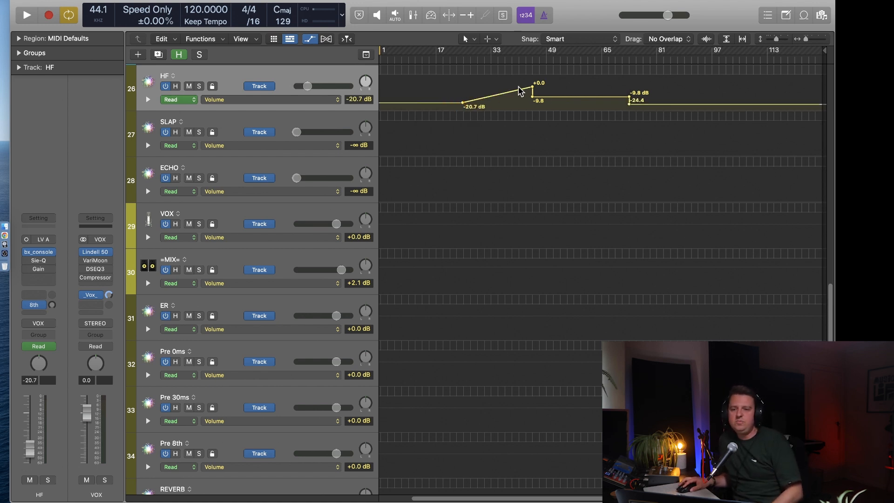
{"action": "key", "text": "BackSpace"}
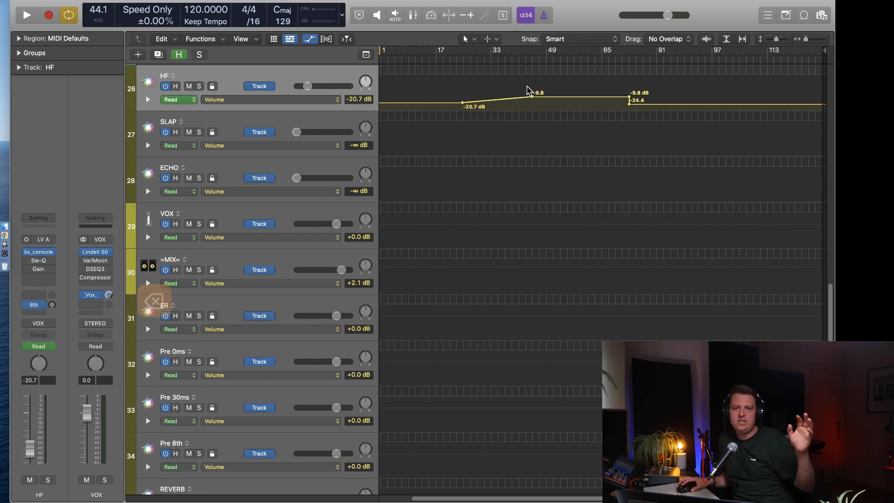
Review the HF channel's bx_console SSL 4000 G once more and close the plug-in window
{"action": "left_click", "coordinate": [39, 255]}
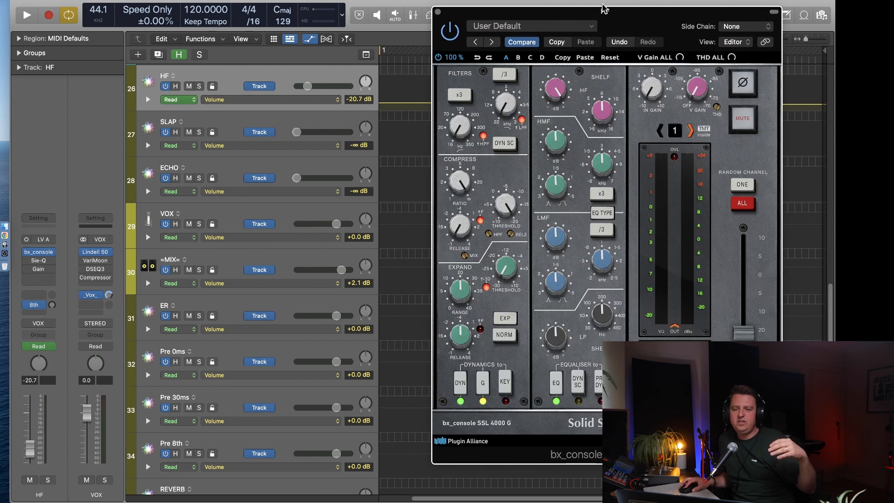
{"action": "left_click", "coordinate": [39, 278]}
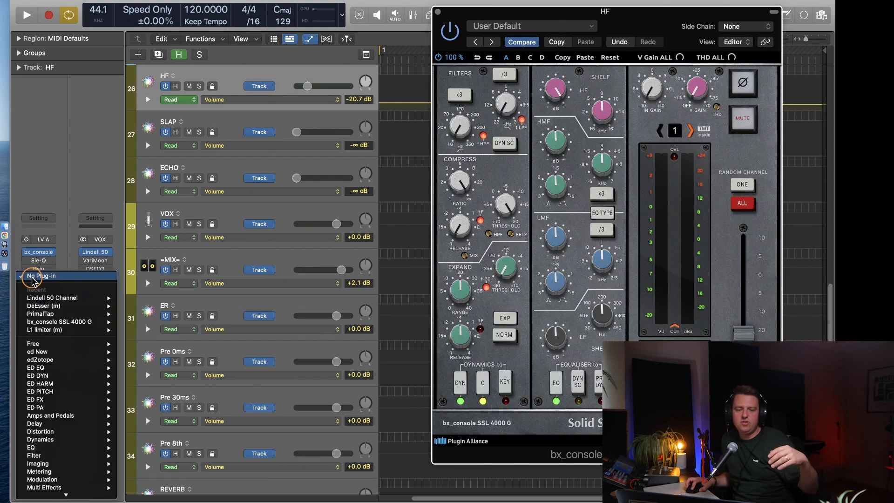
{"action": "left_click", "coordinate": [8, 186]}
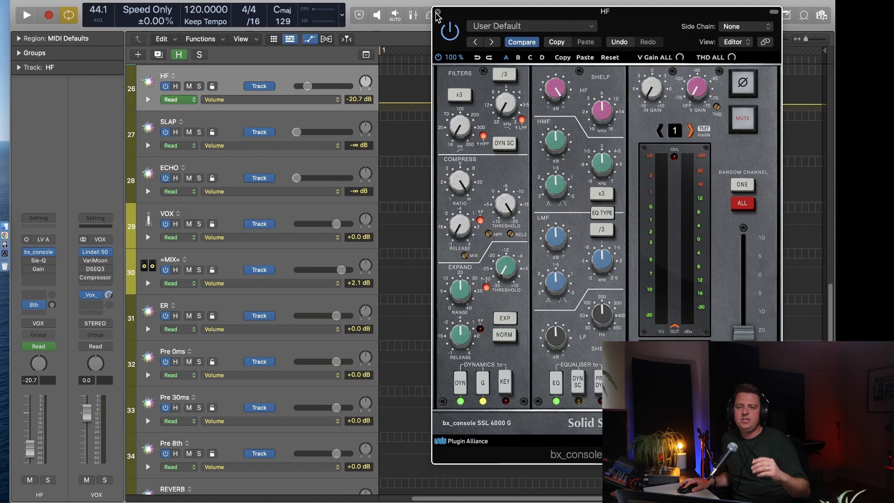
{"action": "left_click", "coordinate": [438, 12]}
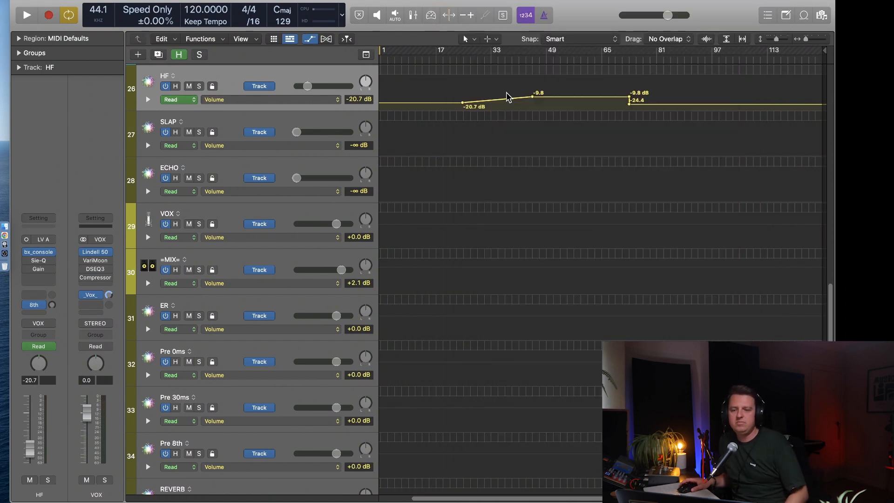
Delete all of the HF track's volume automation points and bring the mixer back into view
{"action": "left_click_drag", "start_coordinate": [663, 95], "coordinate": [473, 95]}
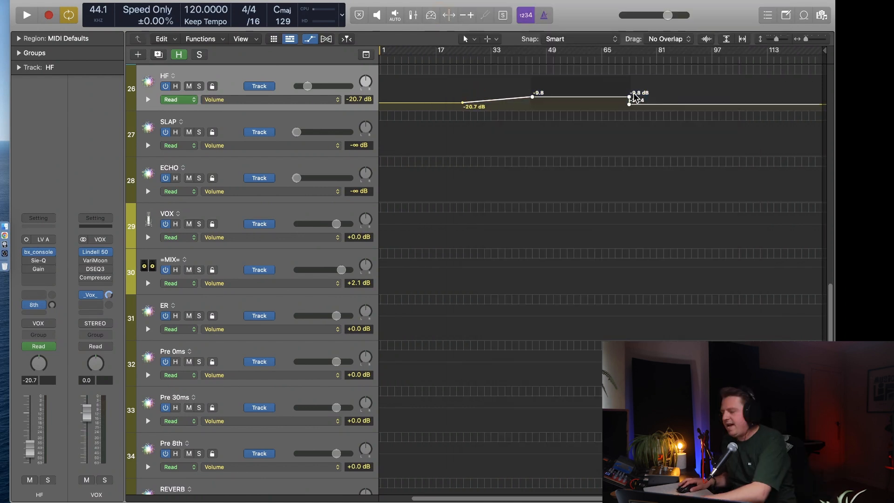
{"action": "key", "text": "BackSpace"}
{"action": "key", "text": "BackSpace"}
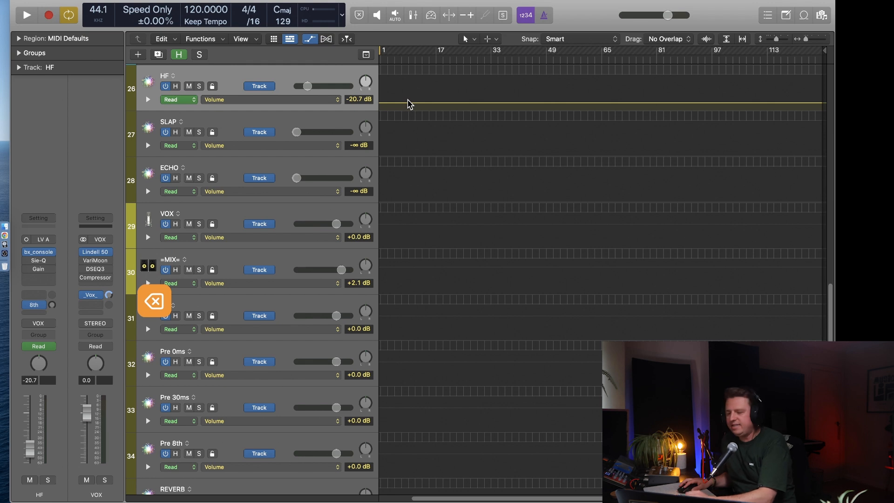
{"action": "key", "text": "x"}
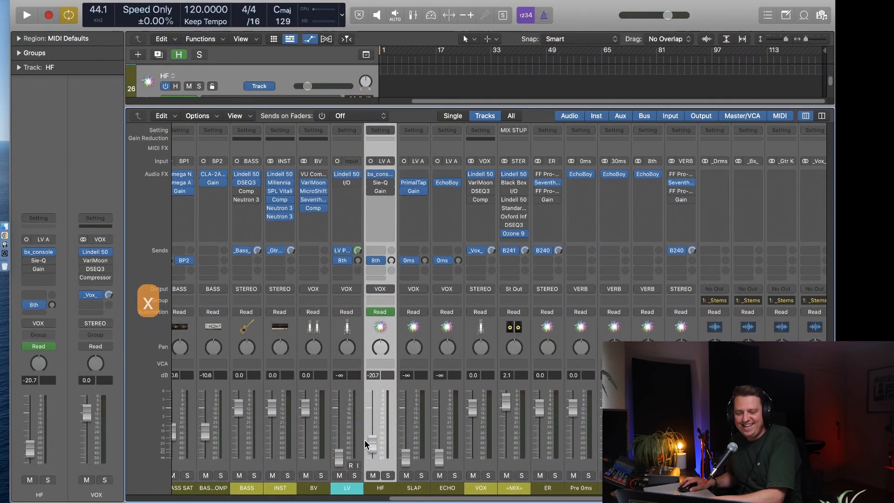
In PrimalTap on the SLAP channel, switch both delays from beats to time, unlink them, and set A to 118 and B to 140
{"action": "left_click", "coordinate": [405, 181]}
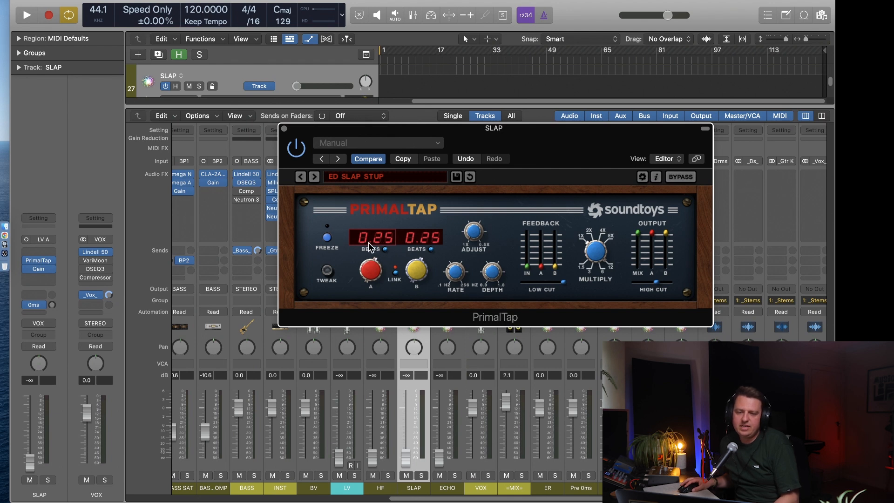
{"action": "left_click", "coordinate": [396, 273]}
{"action": "left_click", "coordinate": [396, 275]}
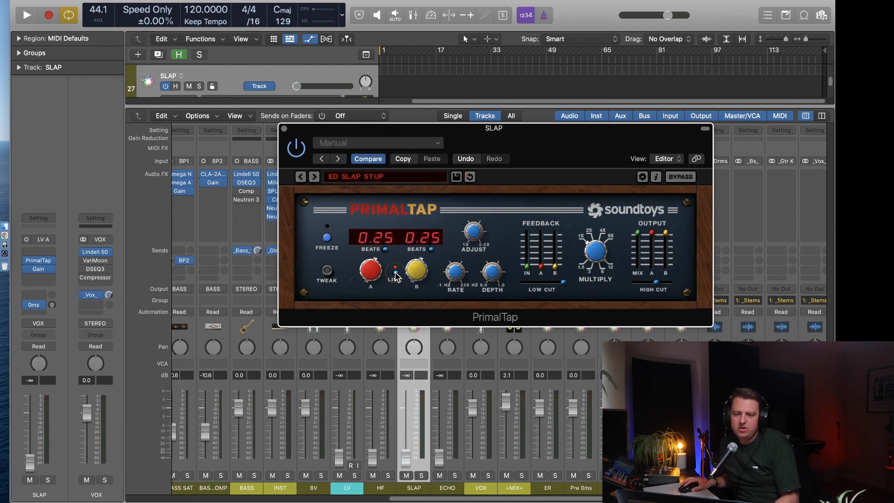
{"action": "left_click", "coordinate": [384, 250]}
{"action": "left_click", "coordinate": [383, 251]}
{"action": "left_click", "coordinate": [383, 251]}
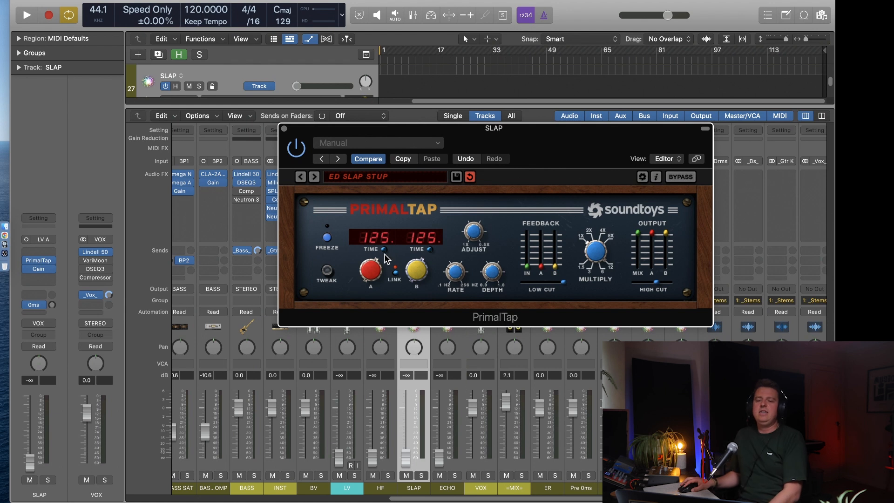
{"action": "left_click", "coordinate": [395, 273]}
{"action": "left_click_drag", "start_coordinate": [369, 272], "coordinate": [418, 280]}
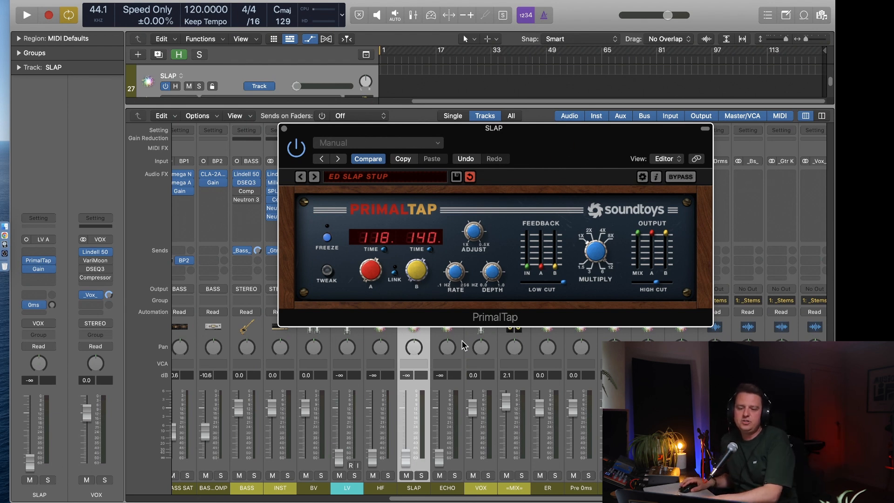
{"action": "key", "text": "shift+super+w"}
Set the SLAP channel's fader to 0.0 dB and its Gain plug-in to -12.7 dB
{"action": "left_click", "coordinate": [414, 191]}
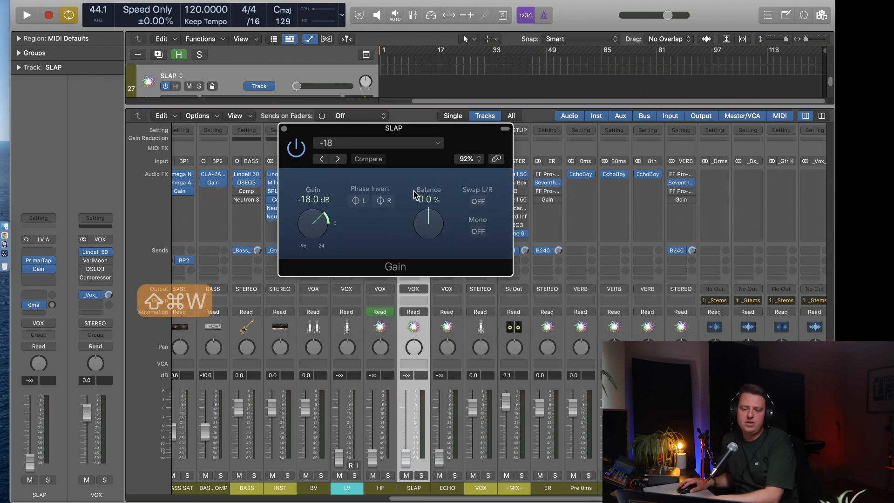
{"action": "key", "text": "super+w"}
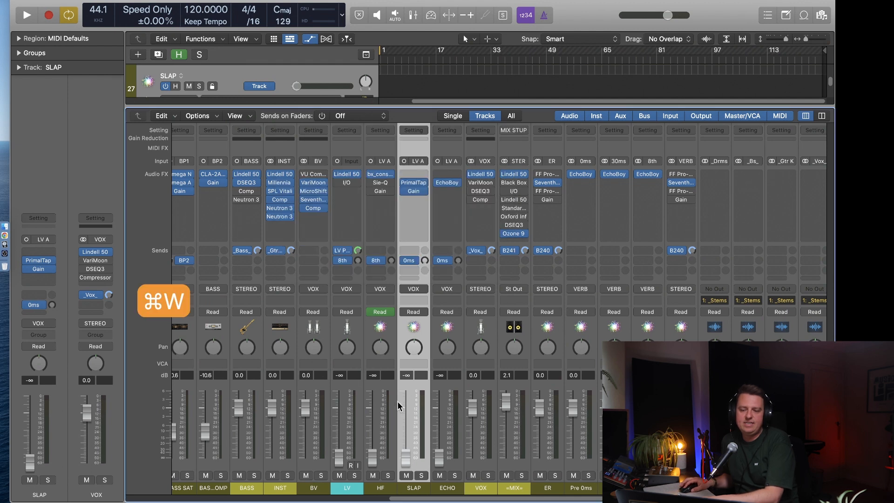
{"action": "left_click", "coordinate": [411, 454], "text": "alt"}
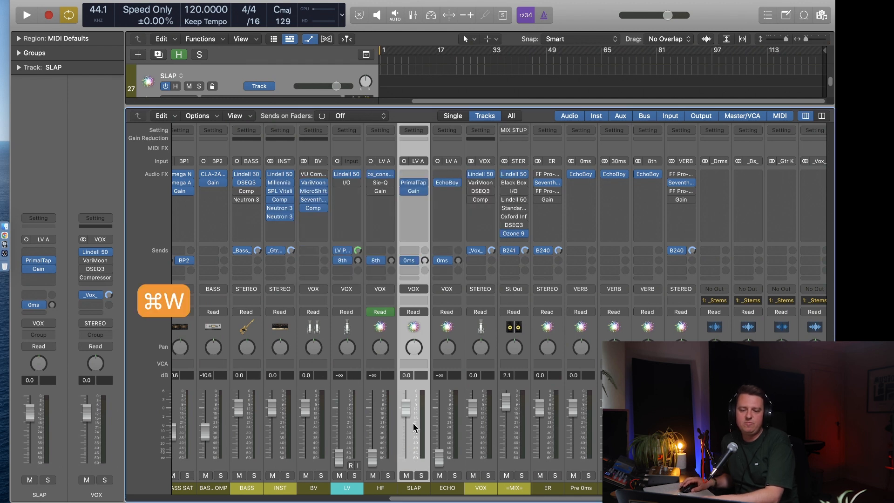
{"action": "left_click", "coordinate": [414, 192]}
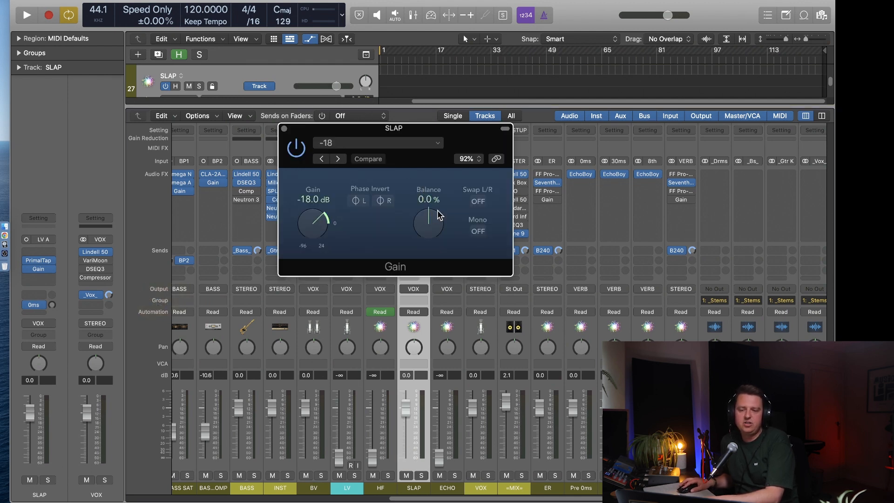
{"action": "left_click_drag", "start_coordinate": [294, 227], "coordinate": [305, 224]}
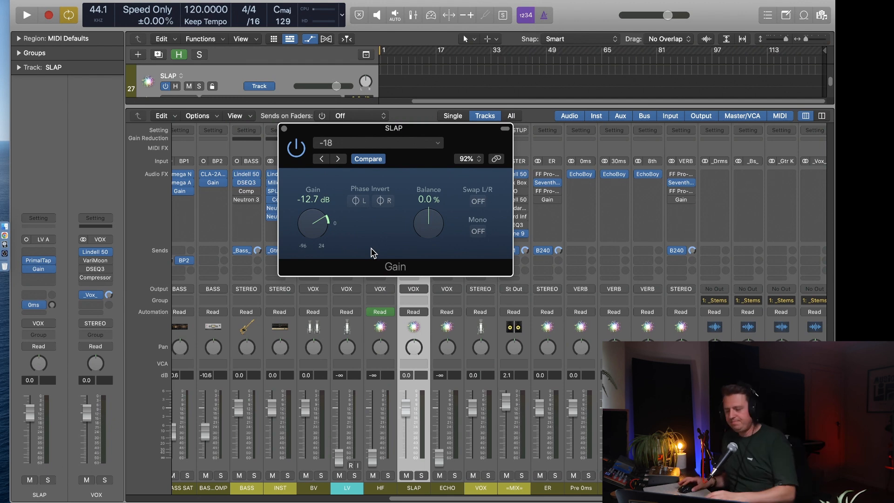
Set the ECHO channel's fader to 0.0 dB and open its EchoBoy plug-in to examine the available echo styles
{"action": "left_click", "coordinate": [445, 468]}
{"action": "left_click", "coordinate": [439, 455], "text": "alt"}
{"action": "mouse_move", "coordinate": [451, 185]}
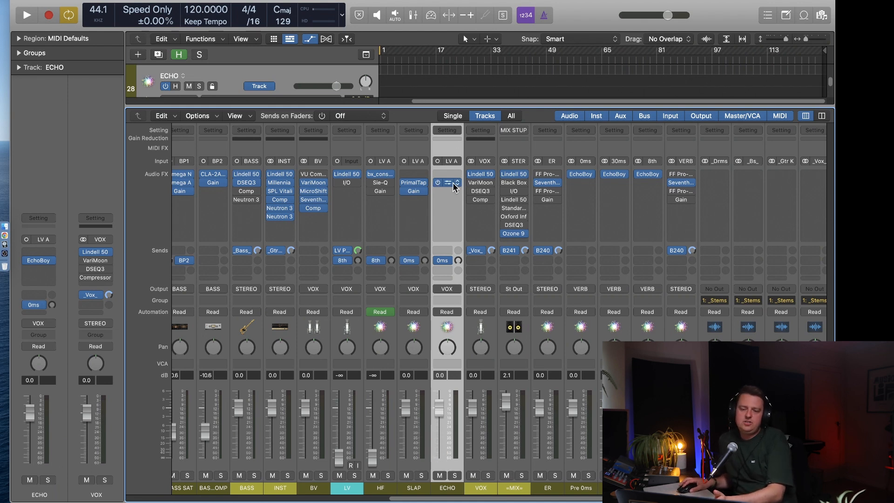
{"action": "left_click", "coordinate": [447, 182]}
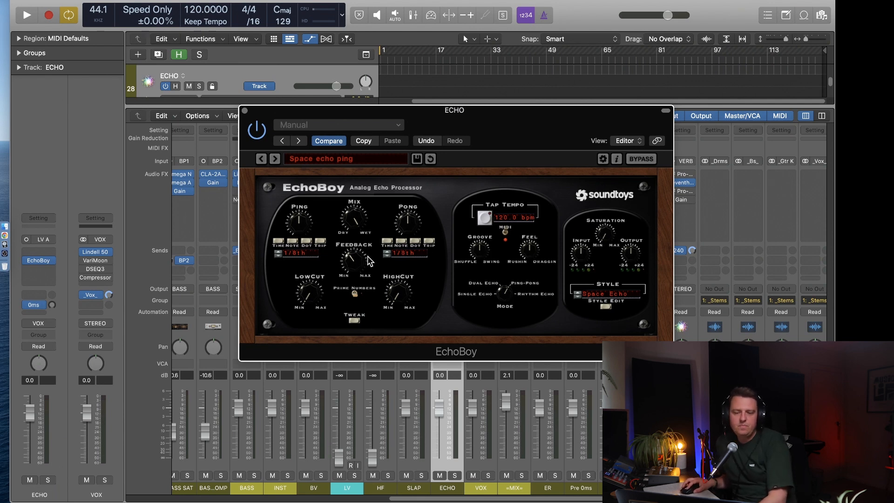
{"action": "left_click", "coordinate": [600, 294]}
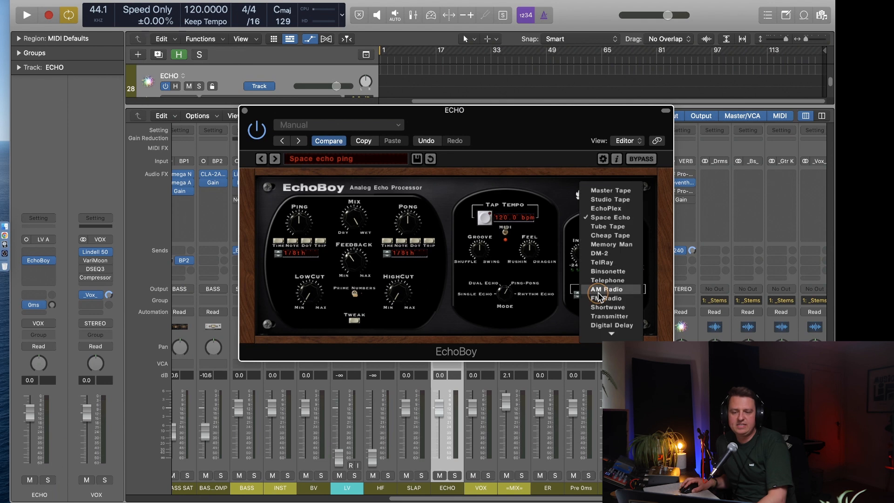
{"action": "left_click", "coordinate": [548, 300]}
Adjust EchoBoy's low cut and high cut, then expand its tweak section to work with the wobble controls
{"action": "mouse_move", "coordinate": [604, 208]}
{"action": "left_mouse_down"}
{"action": "mouse_move", "coordinate": [611, 240]}
{"action": "mouse_move", "coordinate": [606, 223]}
{"action": "left_mouse_up"}
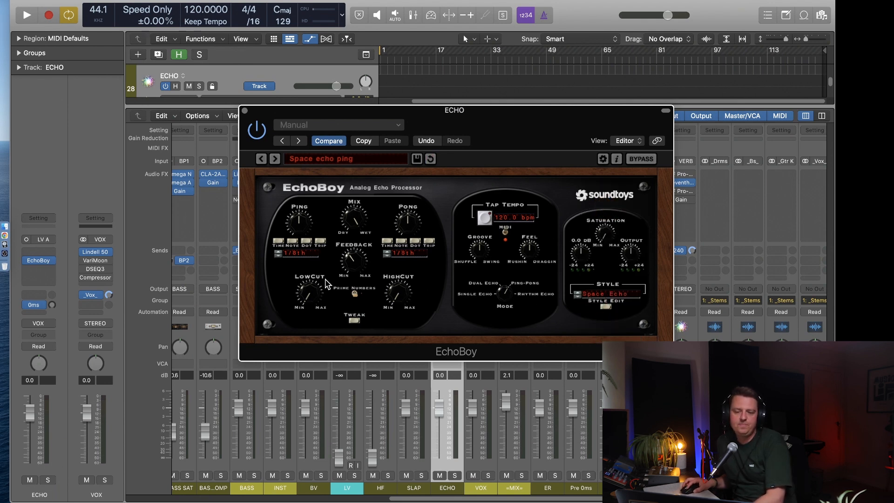
{"action": "left_click_drag", "start_coordinate": [308, 290], "coordinate": [311, 273]}
{"action": "left_click_drag", "start_coordinate": [397, 289], "coordinate": [398, 304]}
{"action": "left_click", "coordinate": [356, 321]}
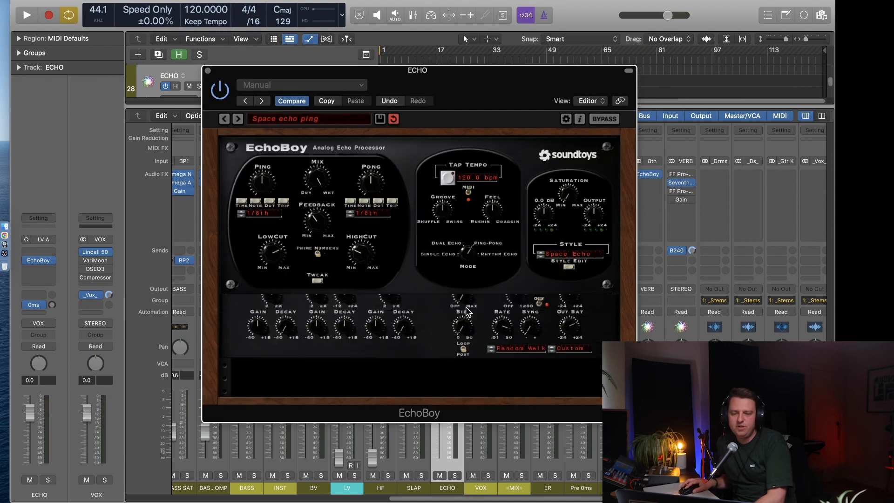
{"action": "left_click_drag", "start_coordinate": [515, 331], "coordinate": [507, 369]}
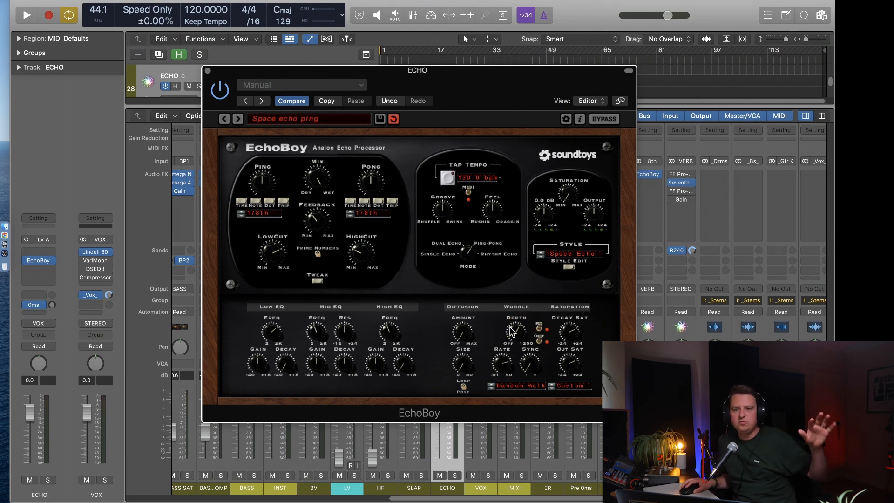
{"action": "key", "text": "super+w"}
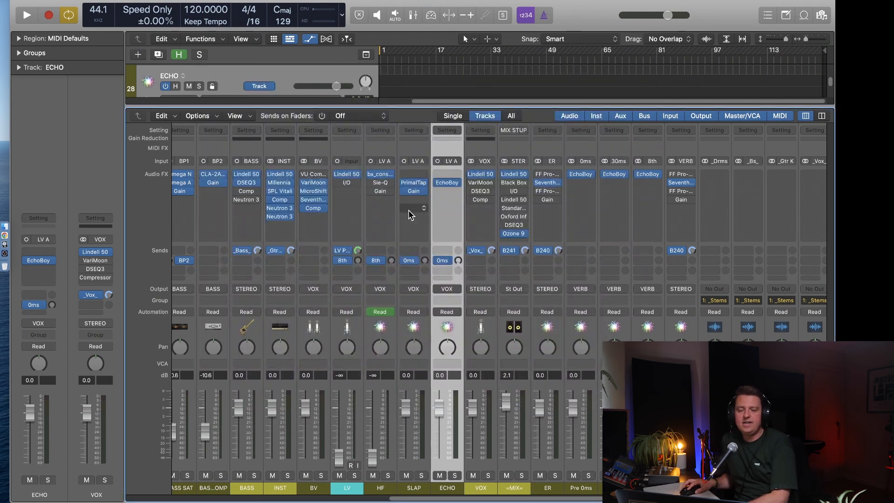
Pull the ECHO channel's fader down and fine-tune its level to -10.8 dB
{"action": "left_click_drag", "start_coordinate": [439, 409], "coordinate": [441, 455]}
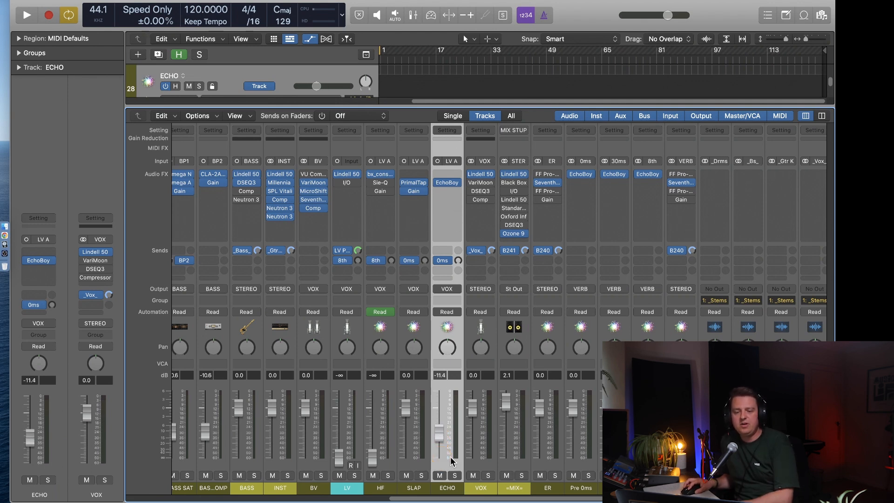
{"action": "left_click_drag", "start_coordinate": [439, 437], "coordinate": [440, 435]}
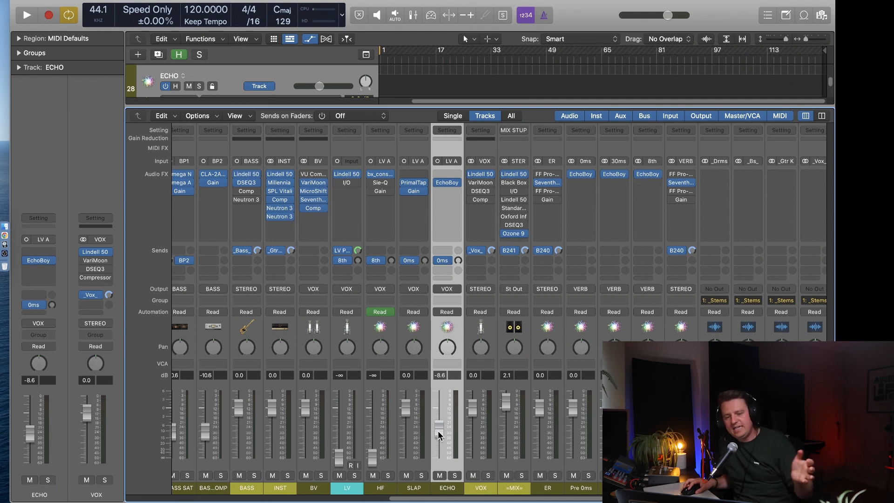
{"action": "key", "text": "x"}
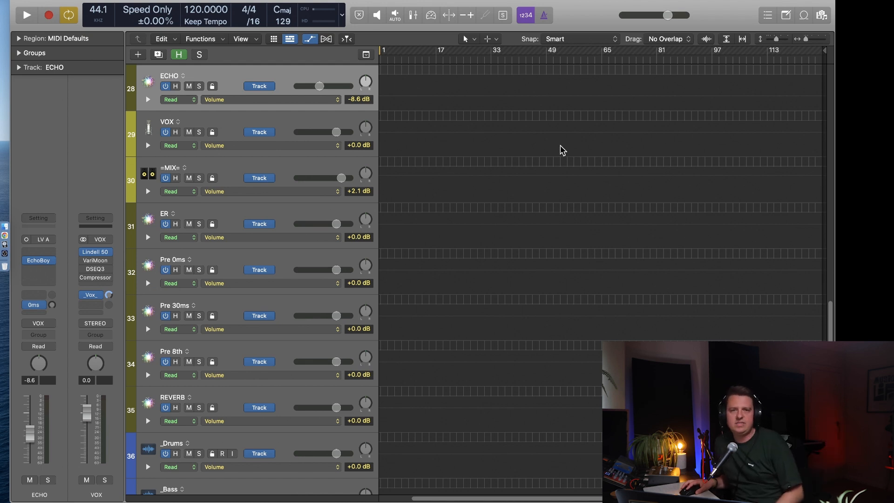
{"action": "key", "text": "x"}
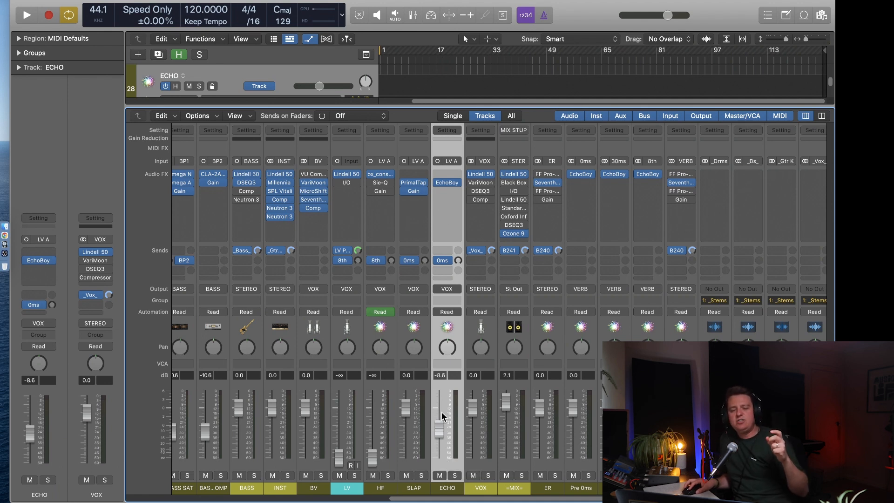
{"action": "left_click_drag", "start_coordinate": [441, 429], "coordinate": [439, 431]}
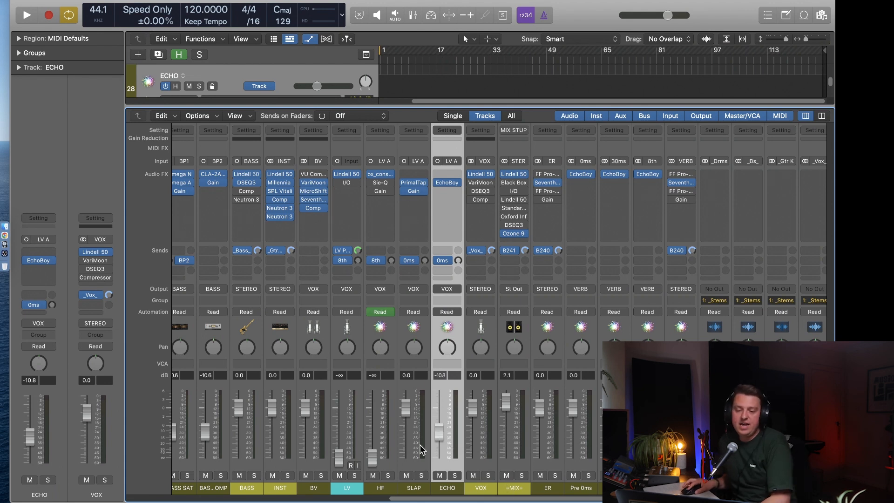
Highlight the channels from BV through ECHO together, then select the VOX bus they feed
{"action": "left_click", "coordinate": [357, 444]}
{"action": "left_click", "coordinate": [316, 465], "text": "shift"}
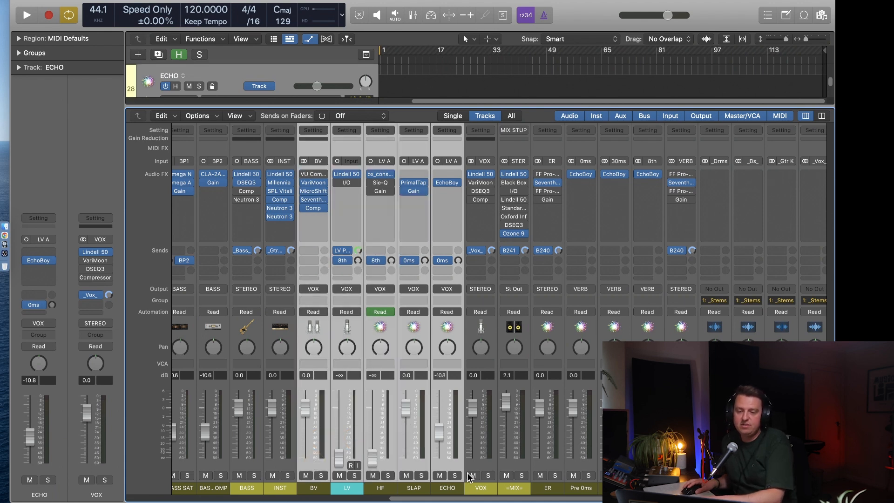
{"action": "left_click", "coordinate": [479, 464]}
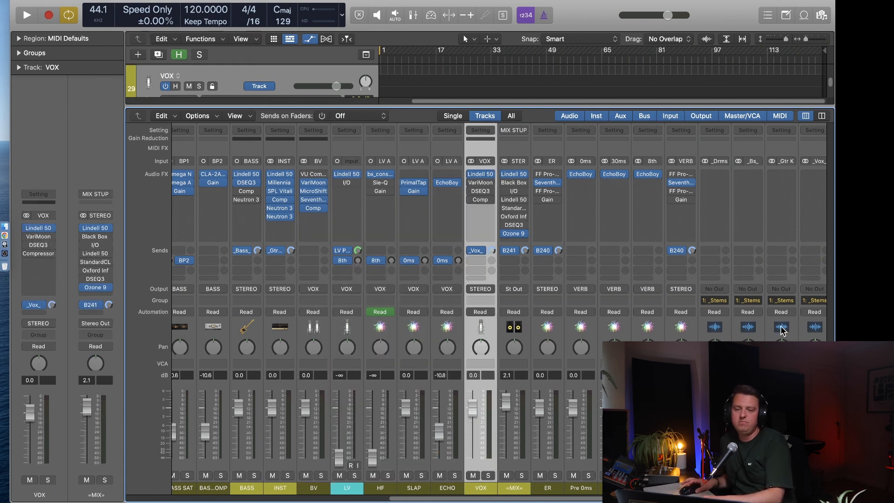
Open the Lindell 50 plug-in on the VOX channel, move its window aside and adjust its fader to about -1.37 dB
{"action": "left_click", "coordinate": [483, 176]}
{"action": "left_click_drag", "start_coordinate": [399, 123], "coordinate": [681, 41]}
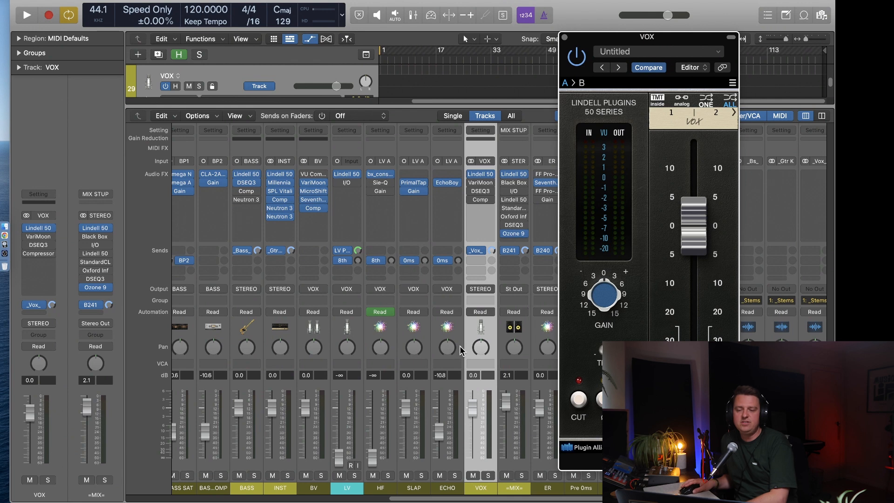
{"action": "mouse_move", "coordinate": [693, 243]}
{"action": "left_mouse_down"}
{"action": "mouse_move", "coordinate": [691, 261]}
{"action": "mouse_move", "coordinate": [684, 242]}
{"action": "mouse_move", "coordinate": [688, 253]}
{"action": "mouse_move", "coordinate": [693, 227]}
{"action": "left_mouse_up"}
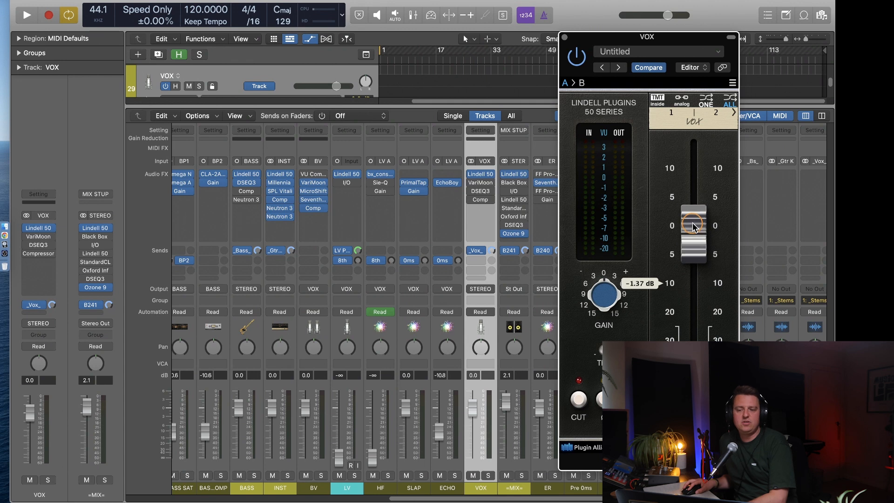
{"action": "left_click", "coordinate": [467, 174]}
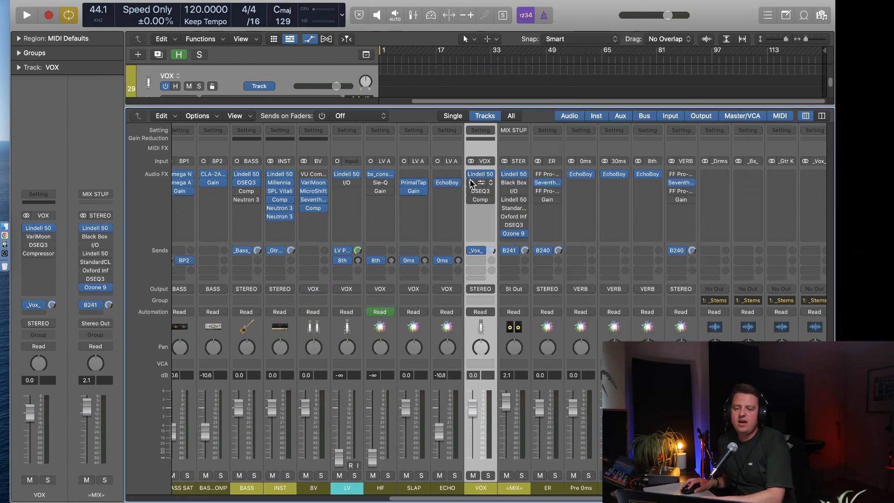
Enable VariMoon on the VOX channel, open its controls and shift its window clear of the channel's plug-in list
{"action": "left_click", "coordinate": [472, 183]}
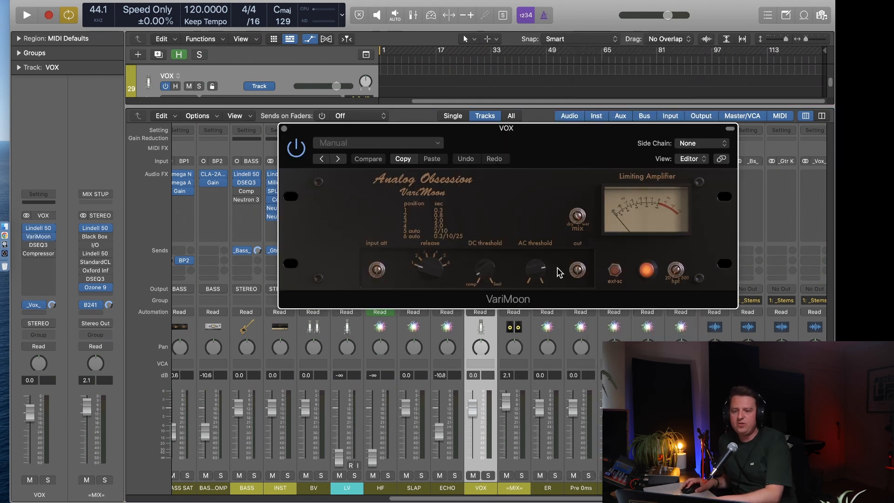
{"action": "scroll", "coordinate": [529, 271], "scroll_direction": "up", "scroll_amount": 2}
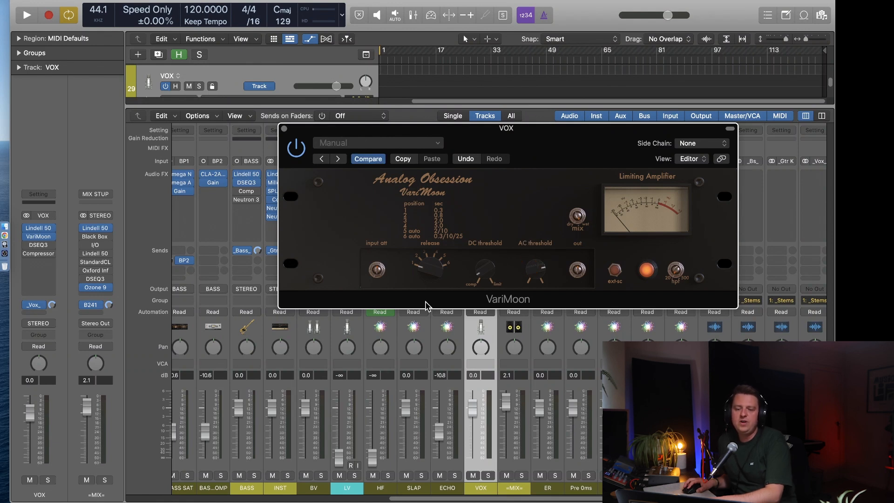
{"action": "left_click_drag", "start_coordinate": [535, 128], "coordinate": [497, 202]}
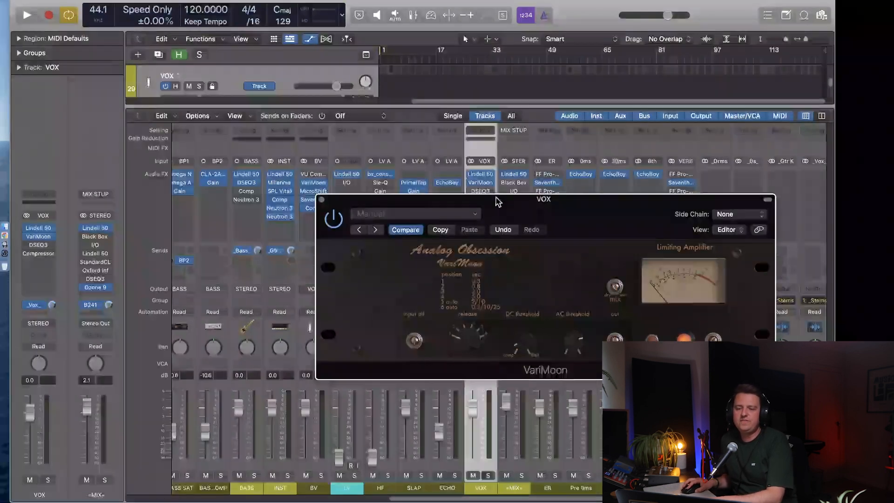
Show the VOX channel's Lindell 50 beside VariMoon to examine its fader against the limiter's meter, then close both plug-in windows
{"action": "left_click", "coordinate": [480, 173]}
{"action": "left_click_drag", "start_coordinate": [676, 44], "coordinate": [256, 45]}
{"action": "mouse_move", "coordinate": [276, 235]}
{"action": "left_mouse_down"}
{"action": "mouse_move", "coordinate": [276, 219]}
{"action": "mouse_move", "coordinate": [275, 235]}
{"action": "left_mouse_up"}
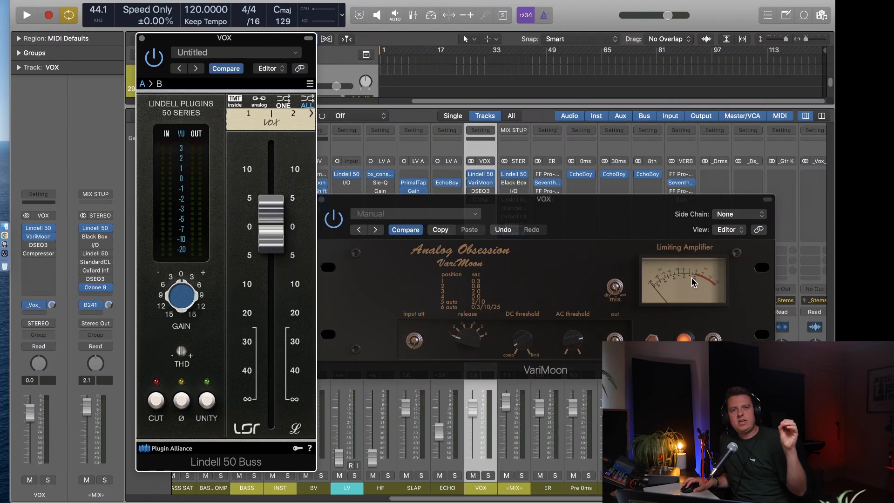
{"action": "key", "text": "shift+super+w"}
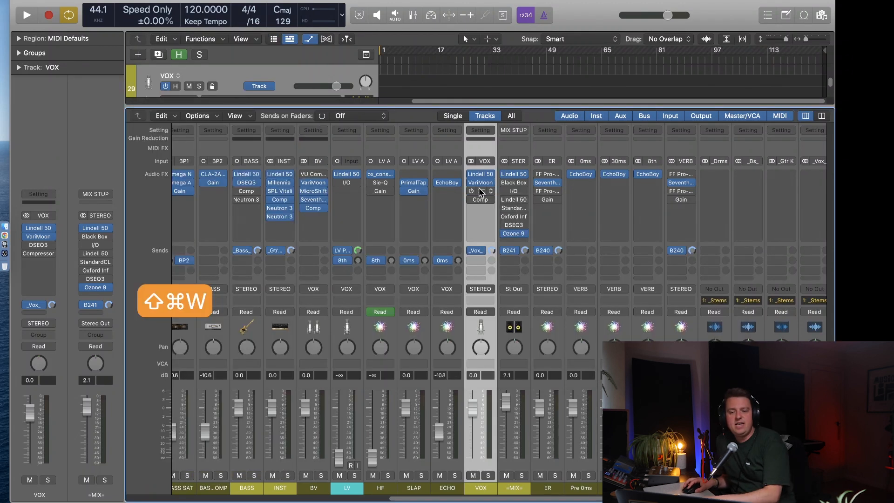
Enable and open DSEQ3 on the VOX channel and set its threshold to -7.5 dB
{"action": "left_click", "coordinate": [471, 191]}
{"action": "left_click", "coordinate": [481, 191]}
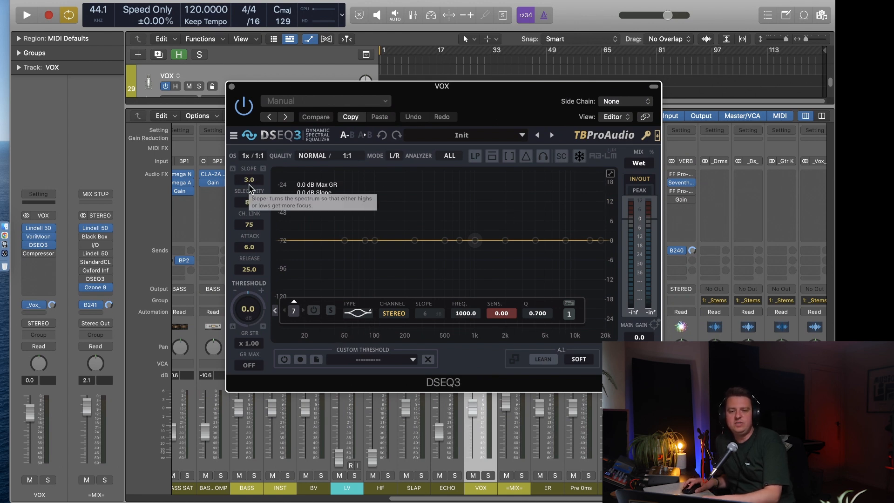
{"action": "left_click_drag", "start_coordinate": [249, 317], "coordinate": [249, 329]}
Raise DSEQ3's band 4 to a sensitivity of 16.50 at about 4614 Hz, narrowing its Q to 1.875
{"action": "left_click_drag", "start_coordinate": [415, 240], "coordinate": [550, 186]}
{"action": "scroll", "coordinate": [542, 206], "scroll_direction": "up", "scroll_amount": 5}
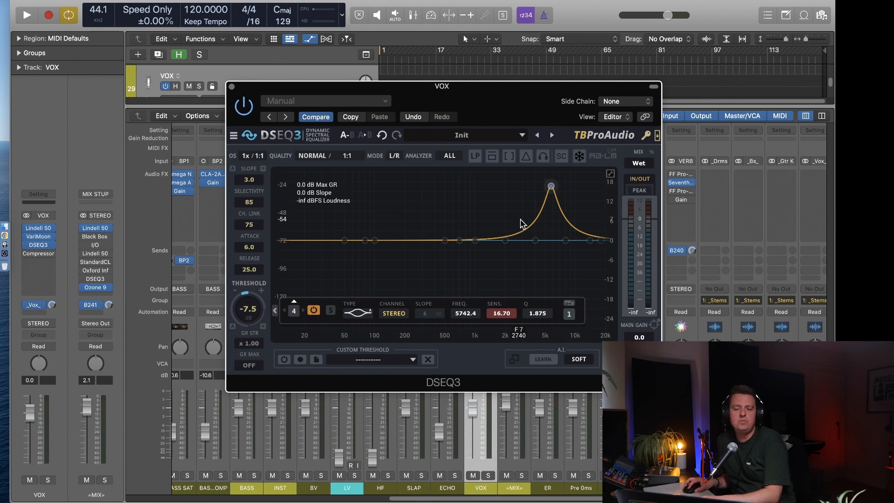
{"action": "mouse_move", "coordinate": [551, 186]}
{"action": "left_mouse_down"}
{"action": "mouse_move", "coordinate": [532, 187]}
{"action": "mouse_move", "coordinate": [542, 186]}
{"action": "left_mouse_up"}
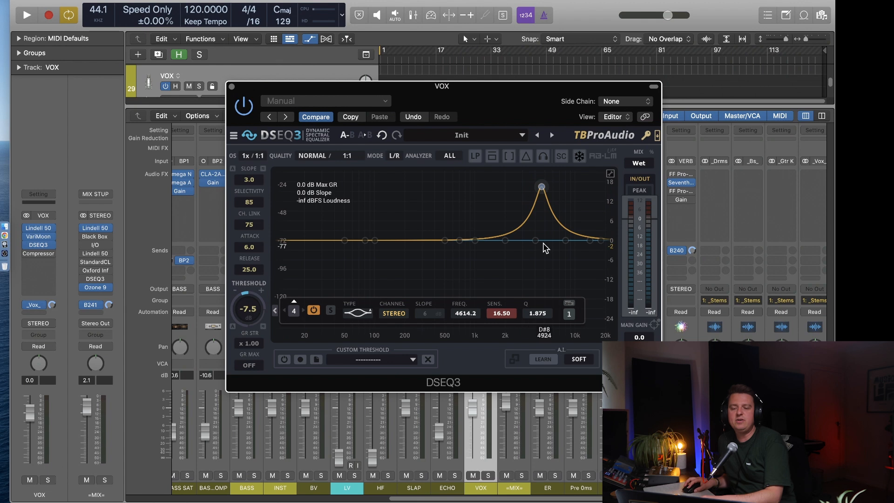
Raise DSEQ3's band 1 to a sensitivity of 6.30 at about 304 Hz, set the threshold to -7.0 dB and close the plug-in
{"action": "left_click_drag", "start_coordinate": [345, 240], "coordinate": [399, 219]}
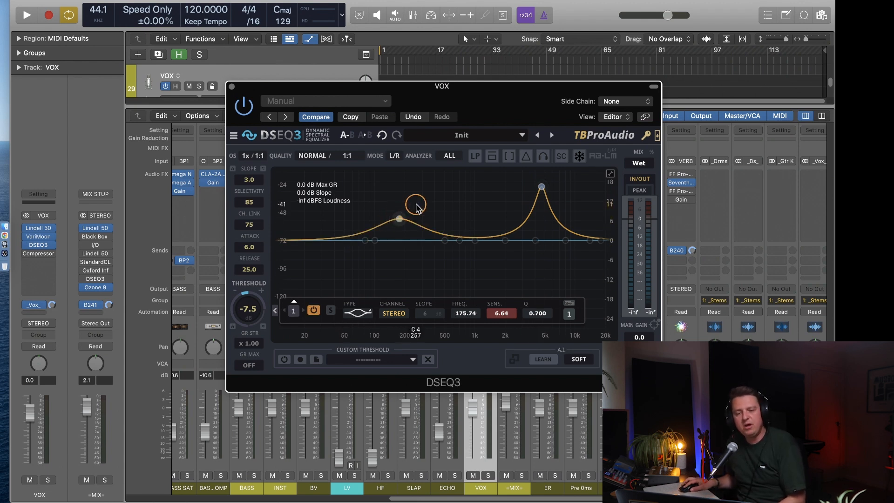
{"action": "left_click_drag", "start_coordinate": [399, 219], "coordinate": [422, 223]}
{"action": "left_click_drag", "start_coordinate": [258, 299], "coordinate": [257, 295]}
{"action": "left_click_drag", "start_coordinate": [422, 223], "coordinate": [423, 222]}
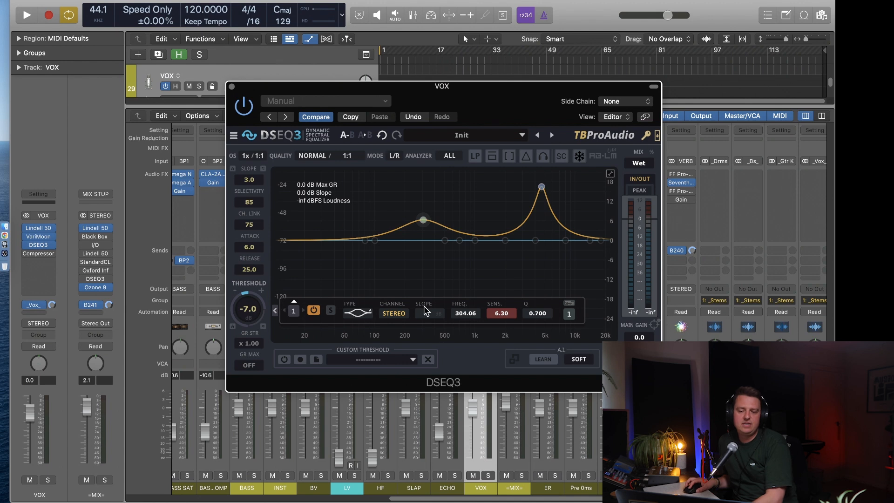
{"action": "key", "text": "super+w"}
Open the Compressor on the VOX channel, set its side chain source to SGSC, then close its window
{"action": "left_click", "coordinate": [480, 200]}
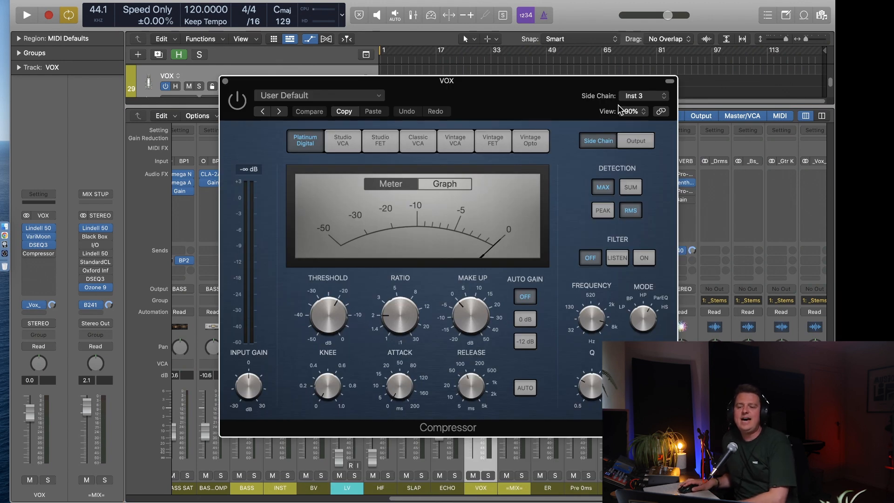
{"action": "left_click", "coordinate": [638, 96]}
{"action": "left_click", "coordinate": [504, 96]}
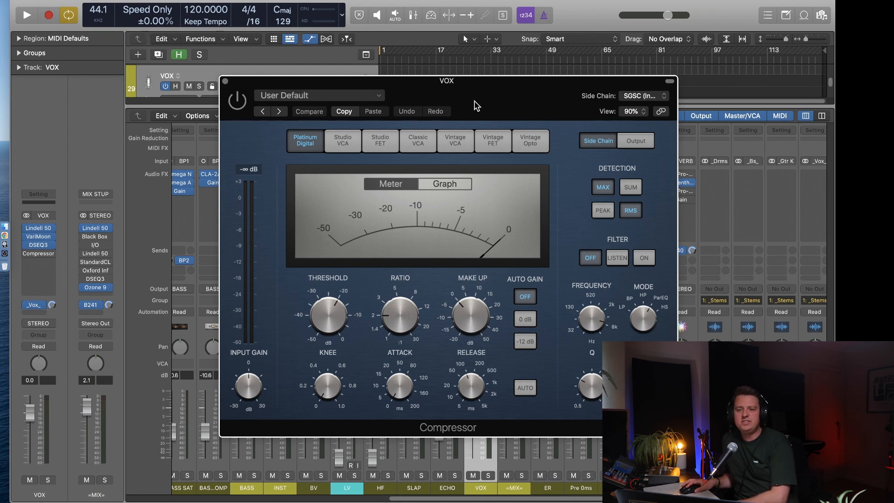
{"action": "left_click_drag", "start_coordinate": [475, 105], "coordinate": [452, 81]}
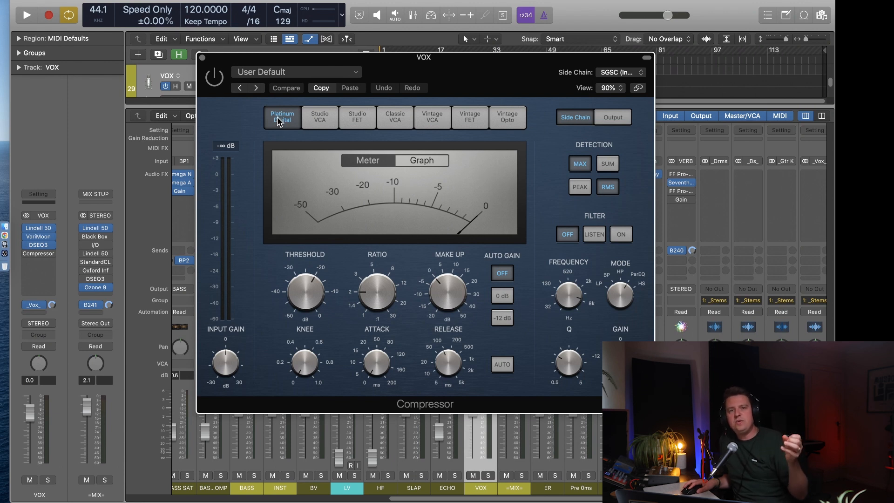
{"action": "left_click", "coordinate": [202, 58]}
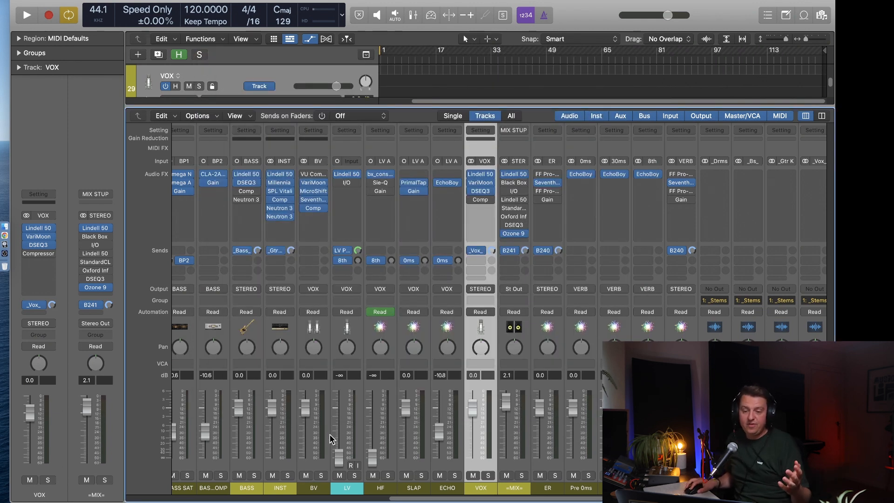
Select the LV channel and set its parallel channels' levels: HF to -4.5 dB, SLAP to -5.0 dB and ECHO to -13.0 dB
{"action": "left_click", "coordinate": [358, 437]}
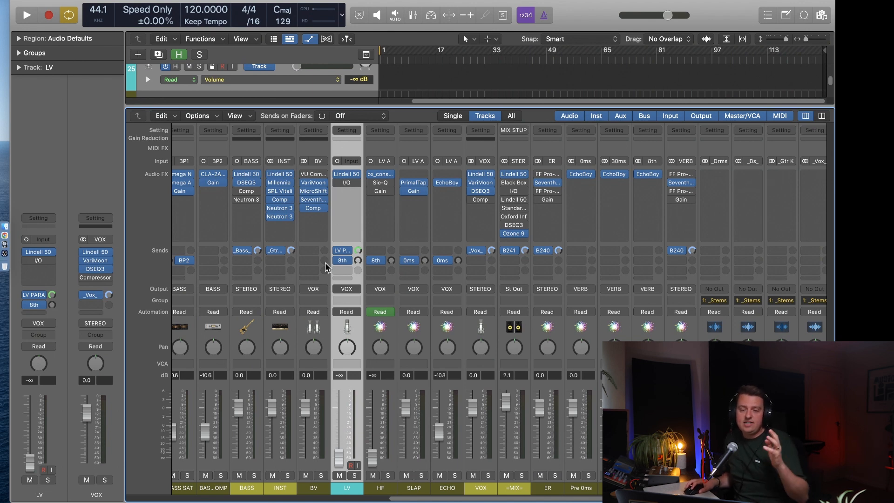
{"action": "left_click_drag", "start_coordinate": [381, 467], "coordinate": [380, 417]}
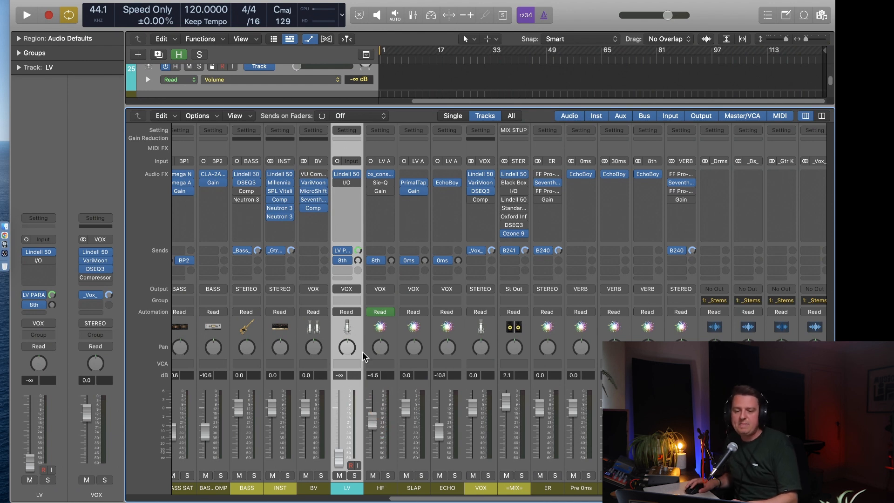
{"action": "left_click_drag", "start_coordinate": [406, 409], "coordinate": [439, 435]}
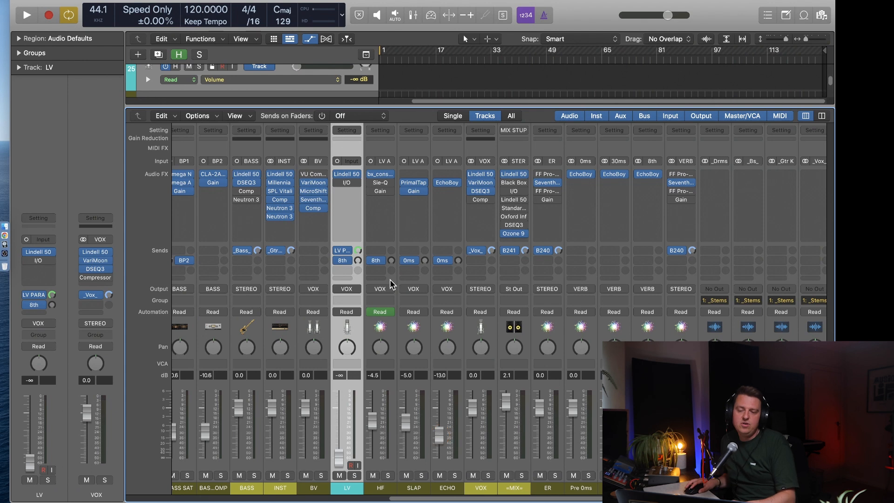